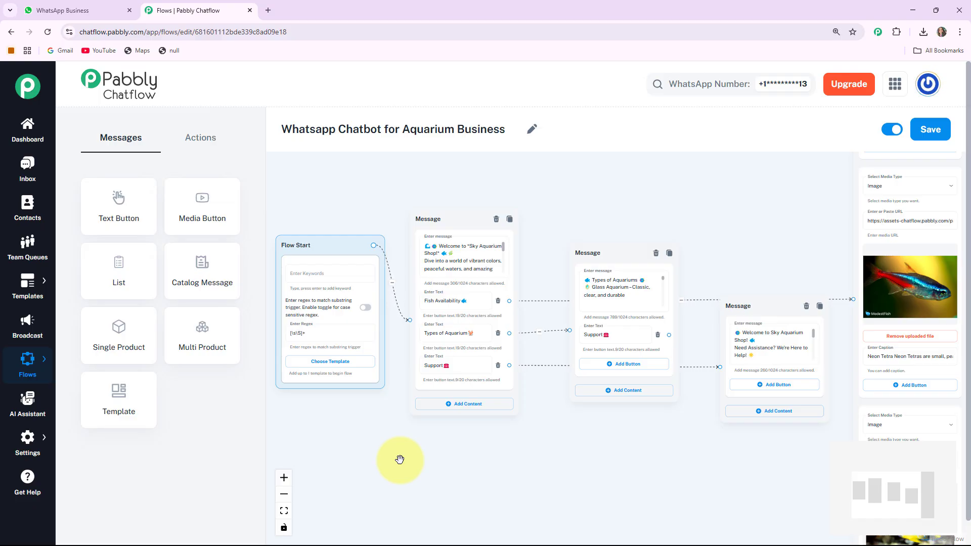
# Switch to WhatsApp Business, choose the Fish Availability option in the Sky Aquarium Shop chat, and review the fish replies
pyautogui.click(61, 10)
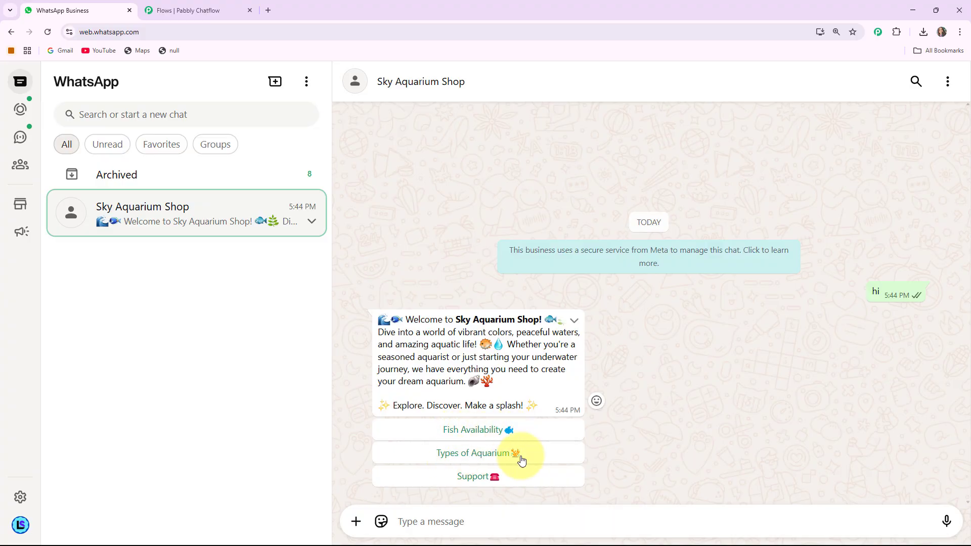
pyautogui.click(481, 430)
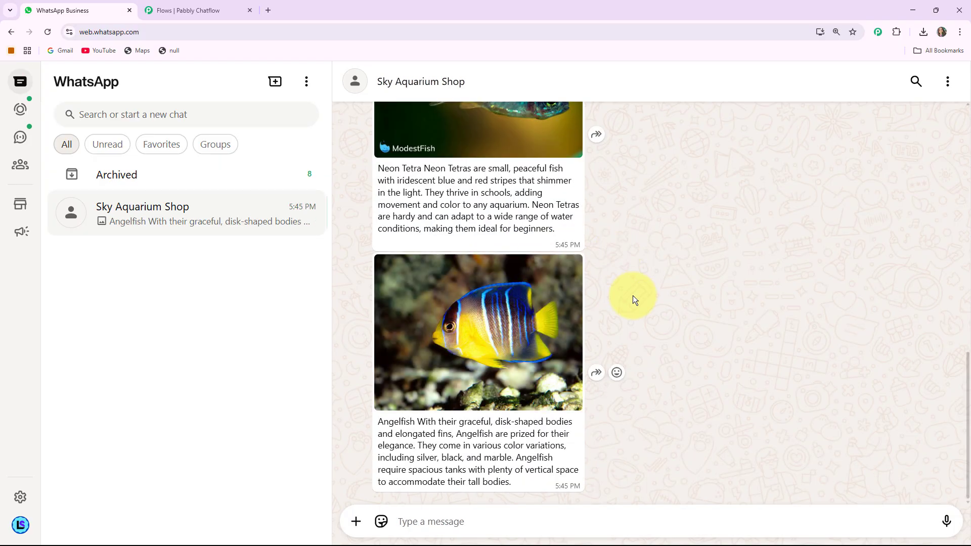
pyautogui.scroll(5, 632, 298)
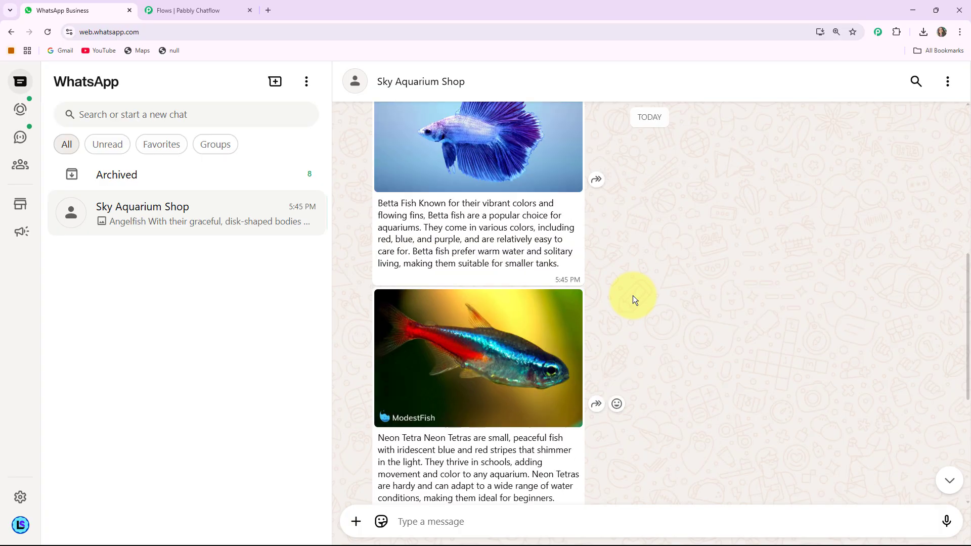
pyautogui.scroll(-5, 633, 299)
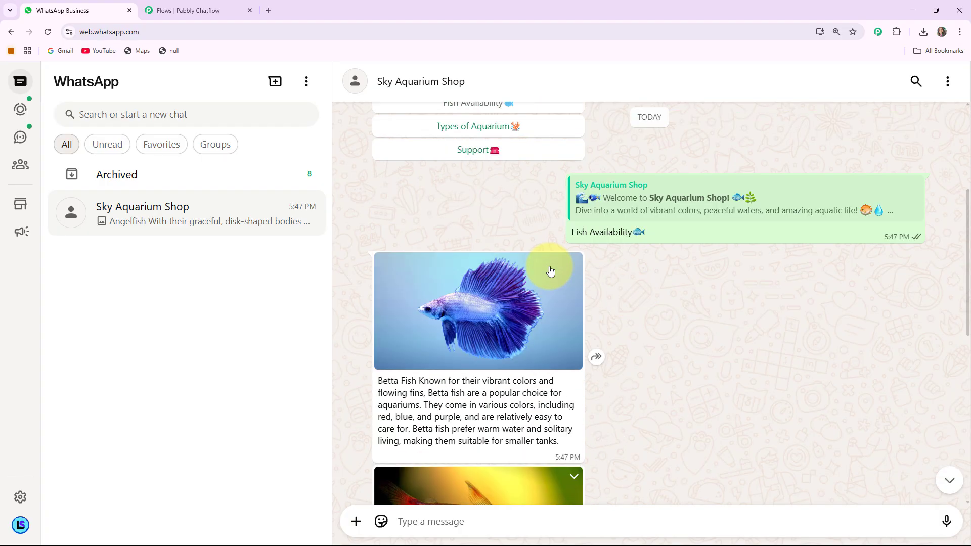
# Choose the Support option in the shop's welcome message and review the conversation through to the contact details
pyautogui.scroll(1, 551, 271)
pyautogui.click(488, 174)
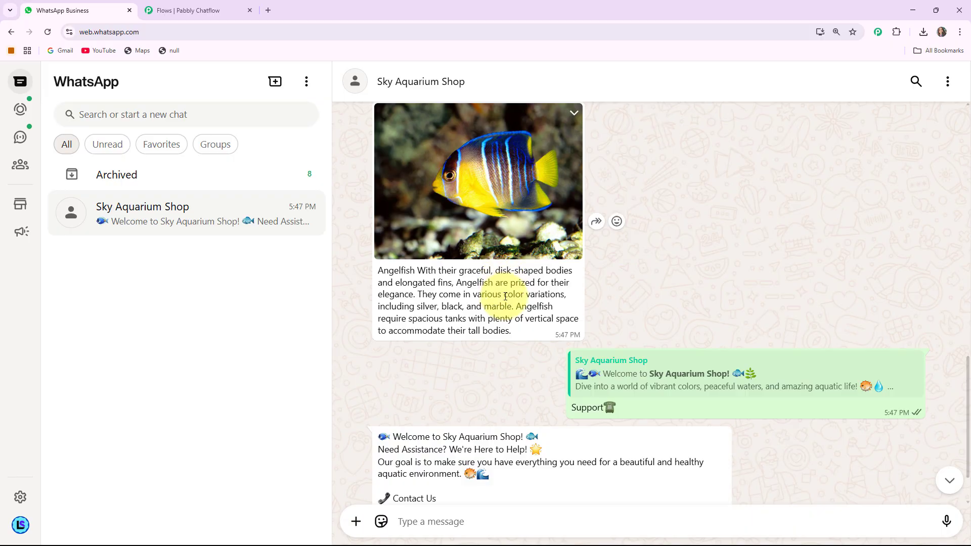
pyautogui.scroll(10, 505, 297)
pyautogui.scroll(-3, 506, 296)
pyautogui.scroll(4, 505, 296)
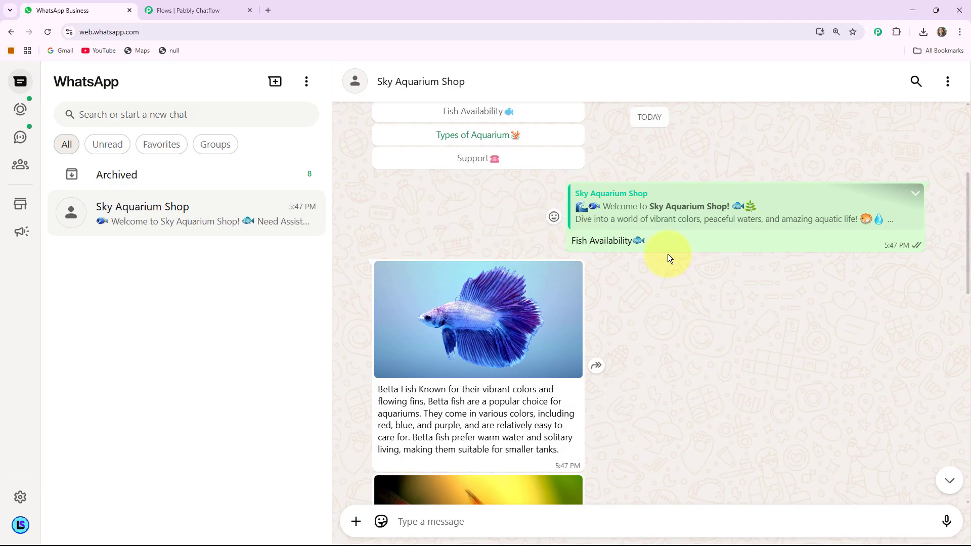
pyautogui.scroll(4, 721, 383)
pyautogui.scroll(-5, 721, 382)
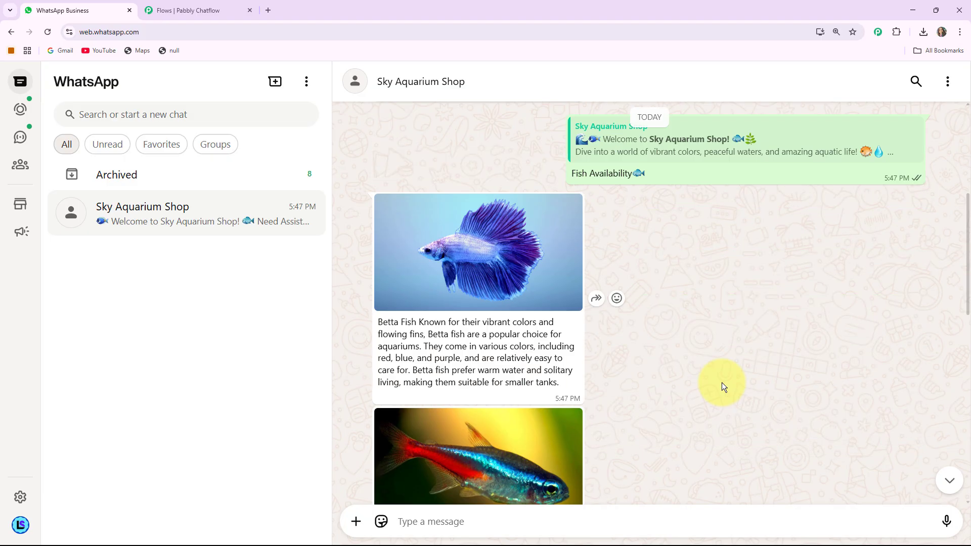
pyautogui.scroll(-10, 722, 382)
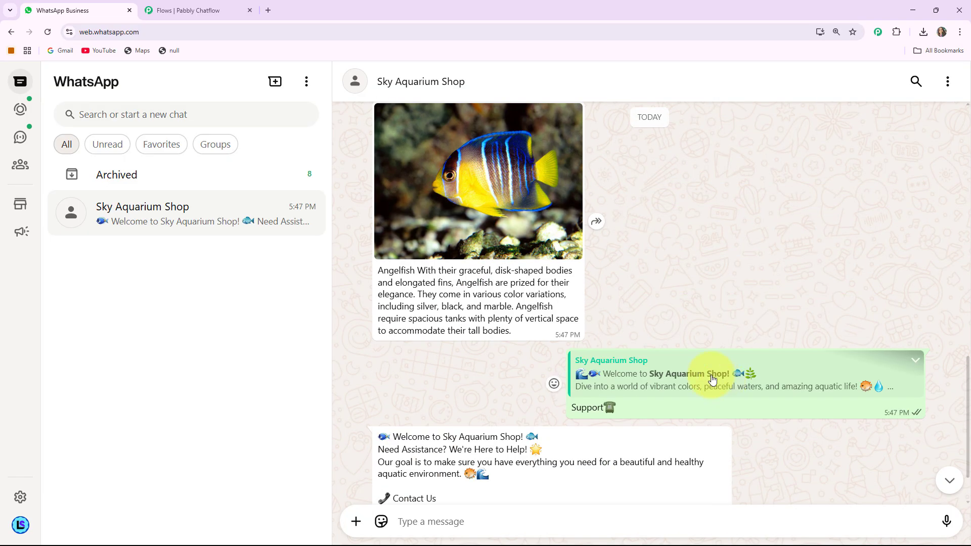
pyautogui.scroll(-2, 712, 379)
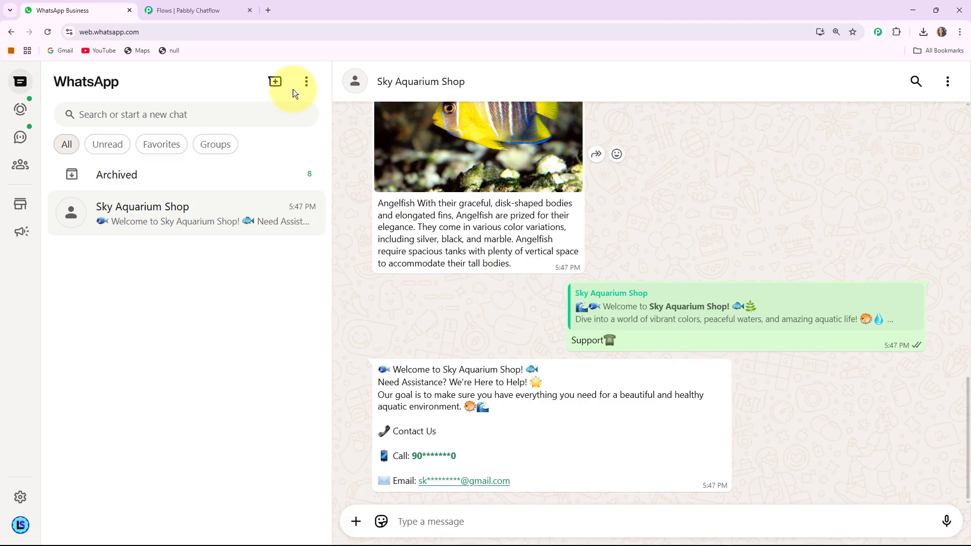
# Sign in from the Pabbly Chatflow website in a new browser tab and access the Pabbly Chatflow application
pyautogui.click(269, 7)
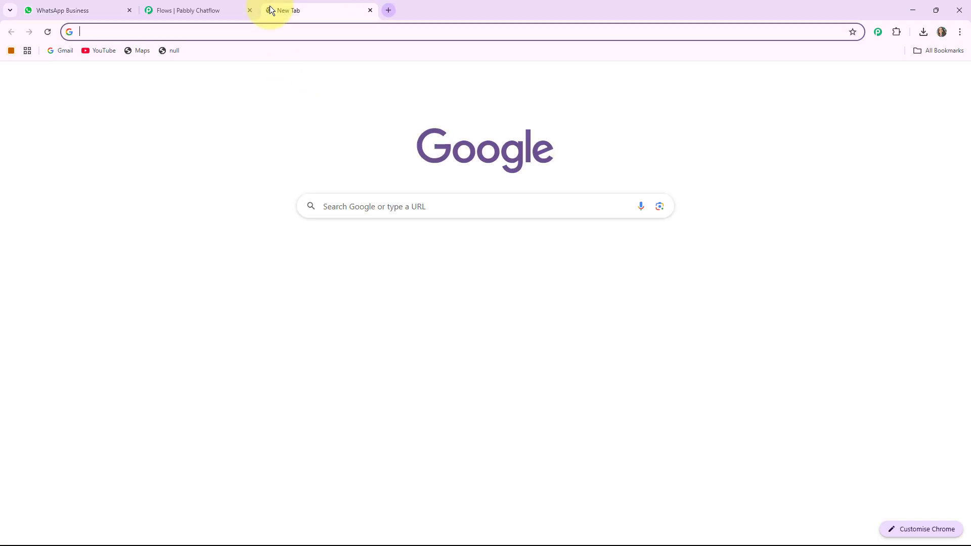
pyautogui.click(259, 36)
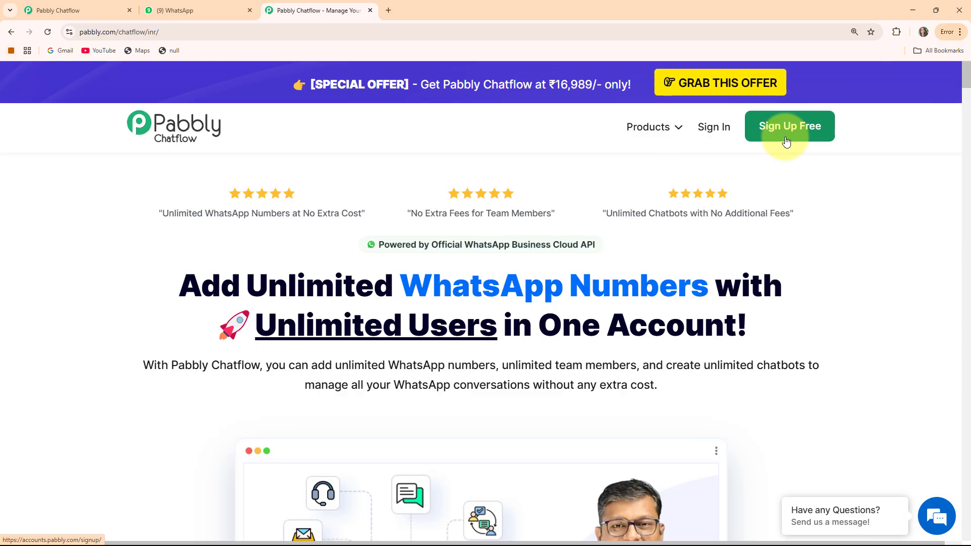
pyautogui.click(721, 134)
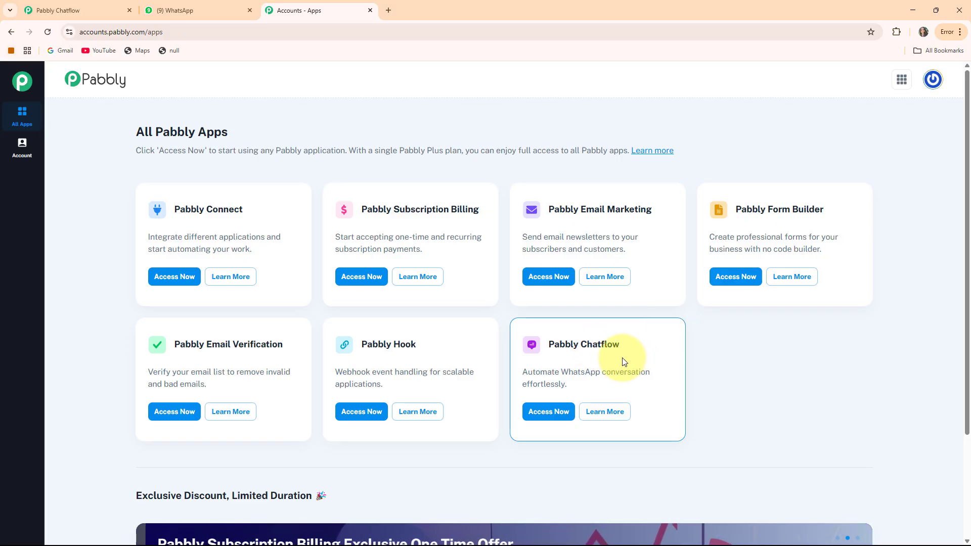
pyautogui.click(540, 407)
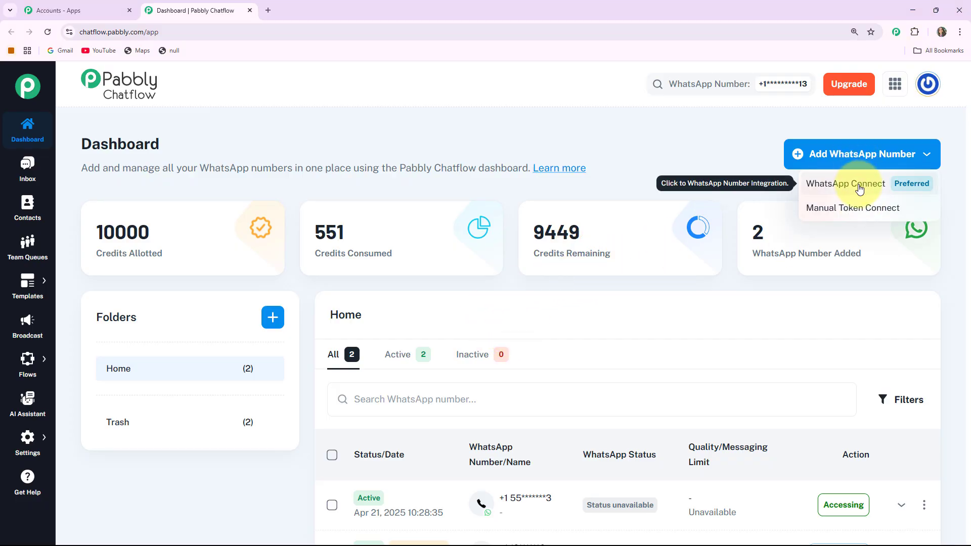
# Examine the dashboard's options for adding a WhatsApp number, its credit statistics and the list of connected numbers
pyautogui.click(872, 215)
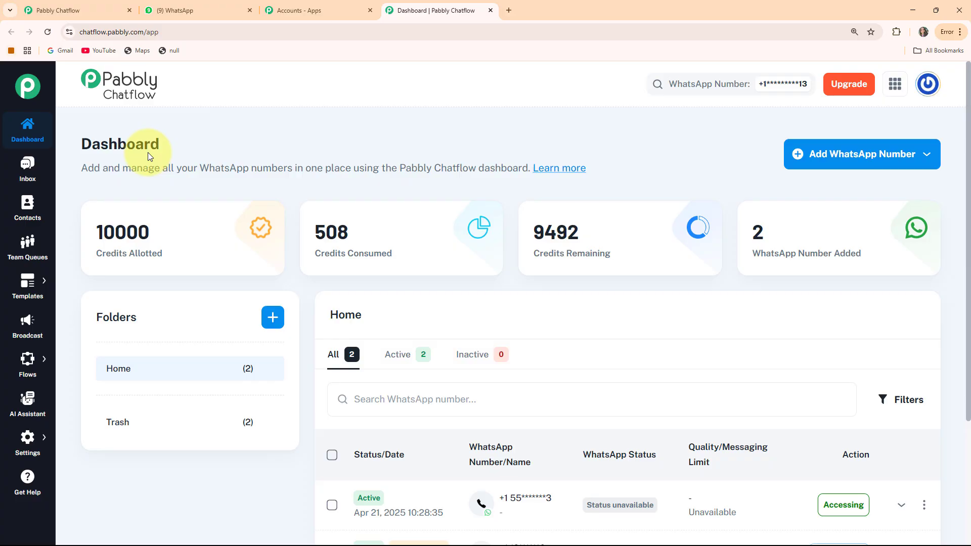
pyautogui.moveTo(265, 202)
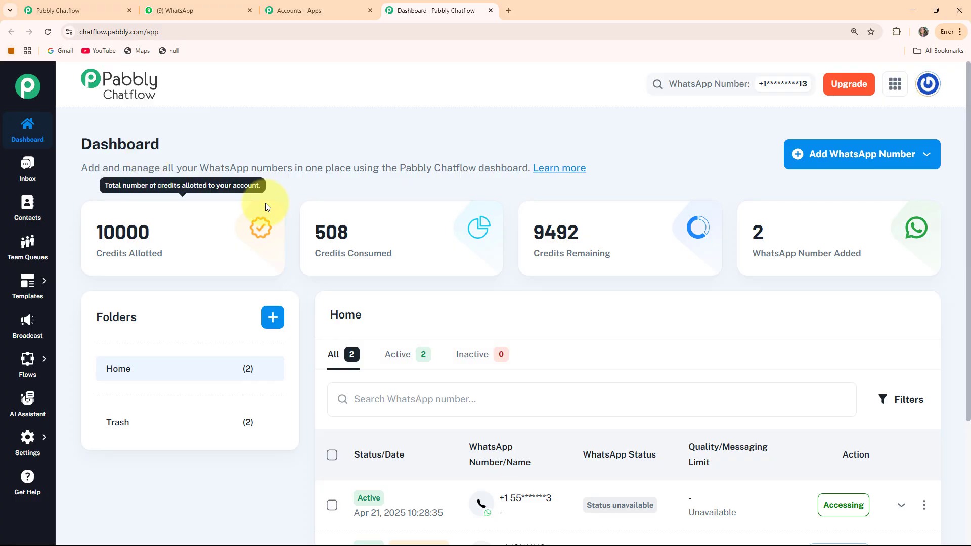
pyautogui.scroll(-1, 141, 326)
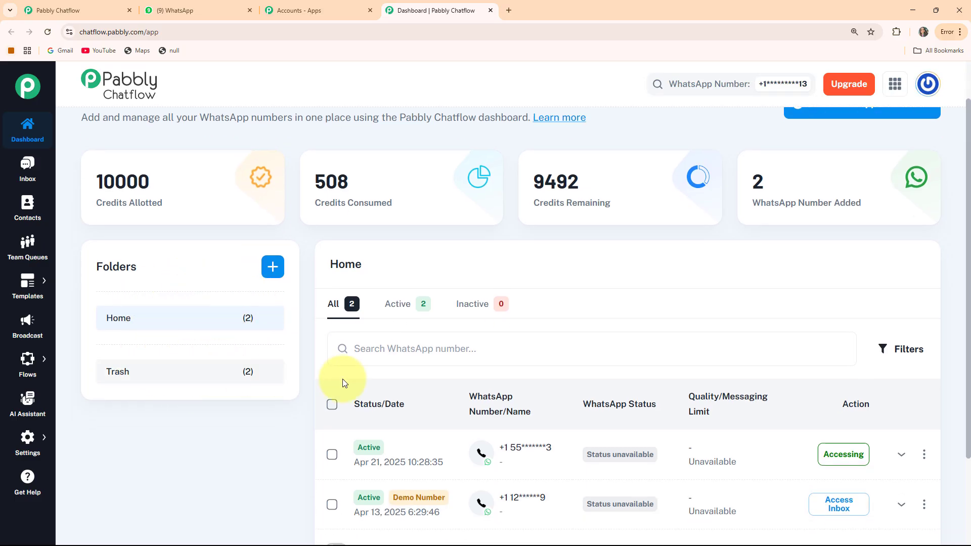
pyautogui.scroll(-2, 533, 397)
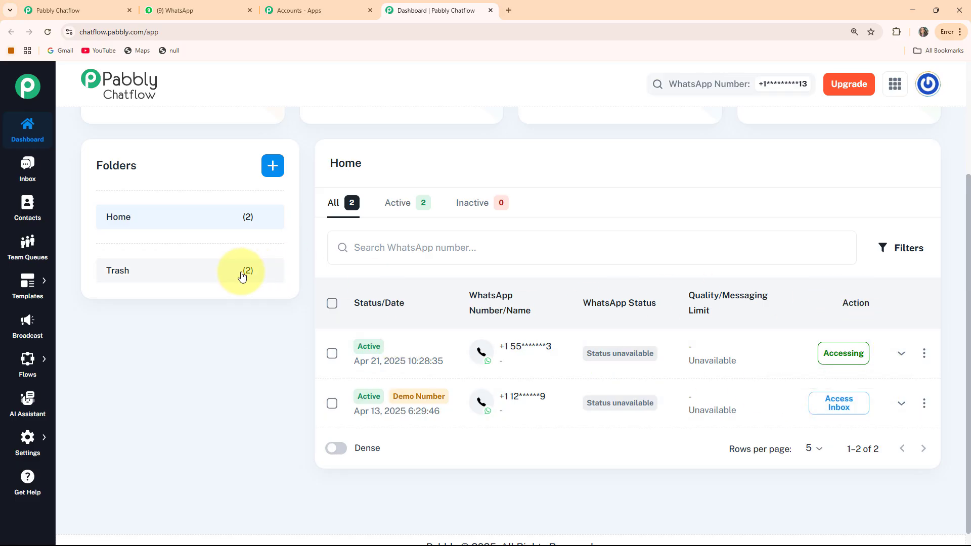
# Examine the test contact's conversation in the Inbox, along with the Contacts and Team Queues pages
pyautogui.click(35, 185)
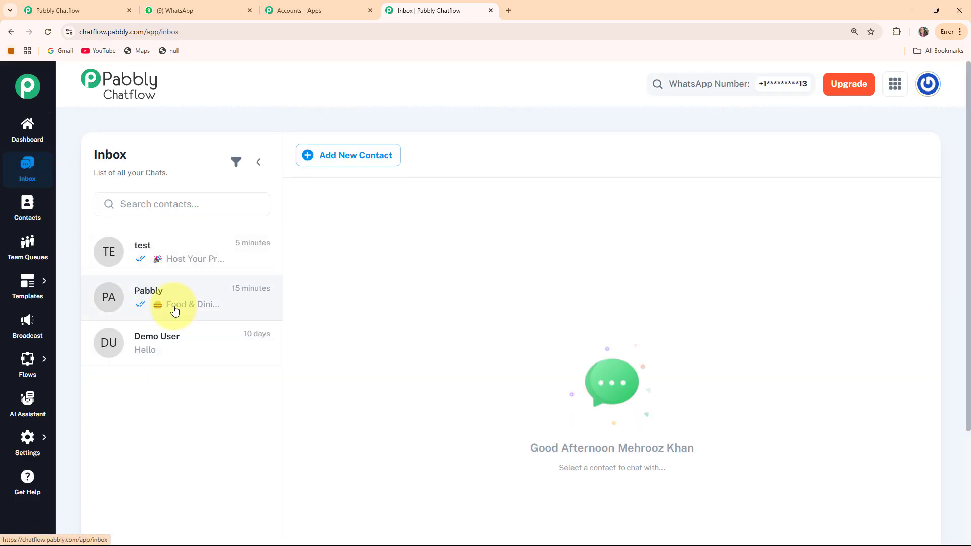
pyautogui.click(191, 276)
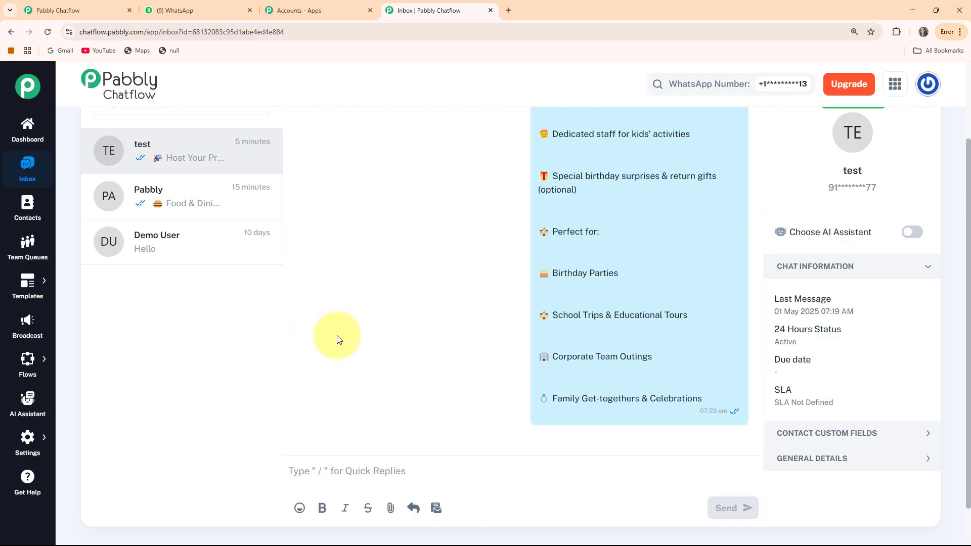
pyautogui.click(38, 216)
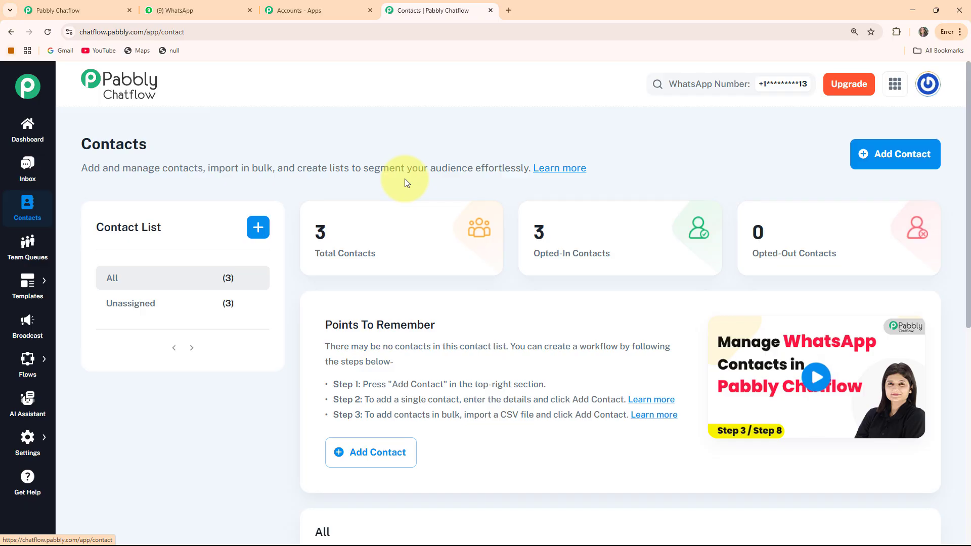
pyautogui.click(14, 265)
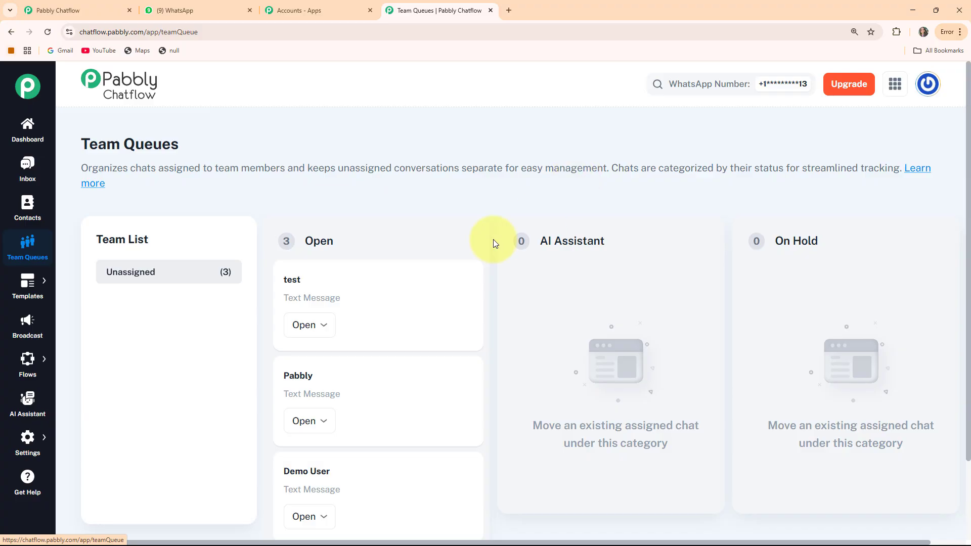
# Look over the Templates, Broadcast and Flow Builder pages
pyautogui.moveTo(26, 281)
pyautogui.click(76, 276)
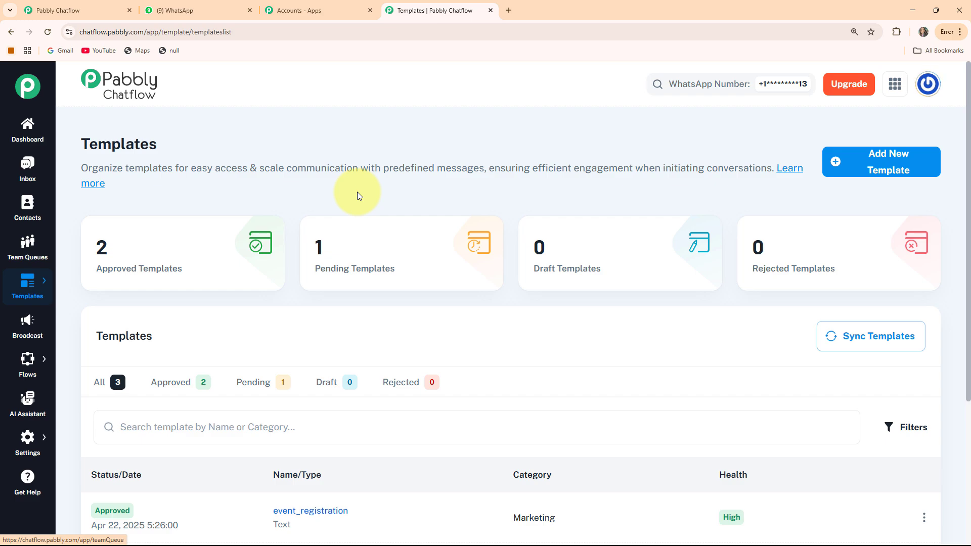
pyautogui.click(21, 330)
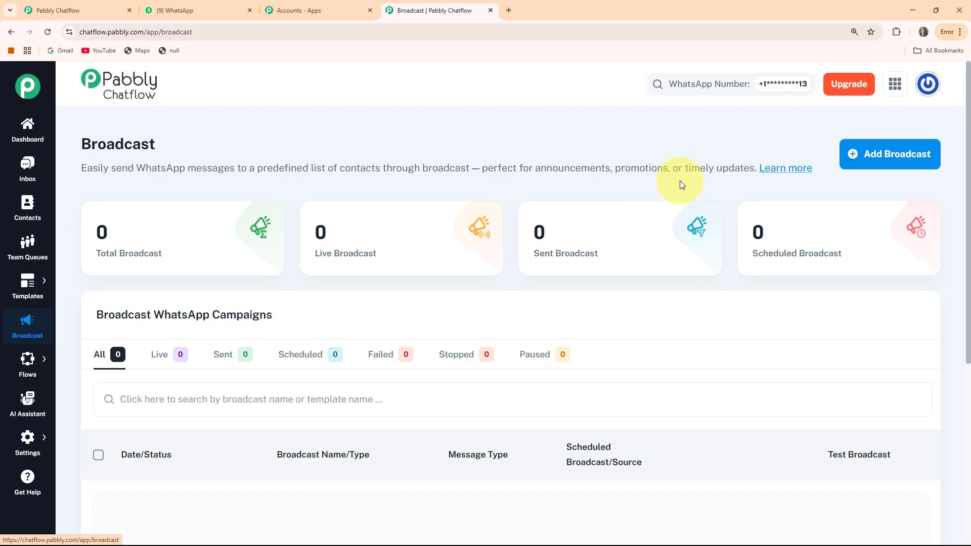
pyautogui.moveTo(30, 355)
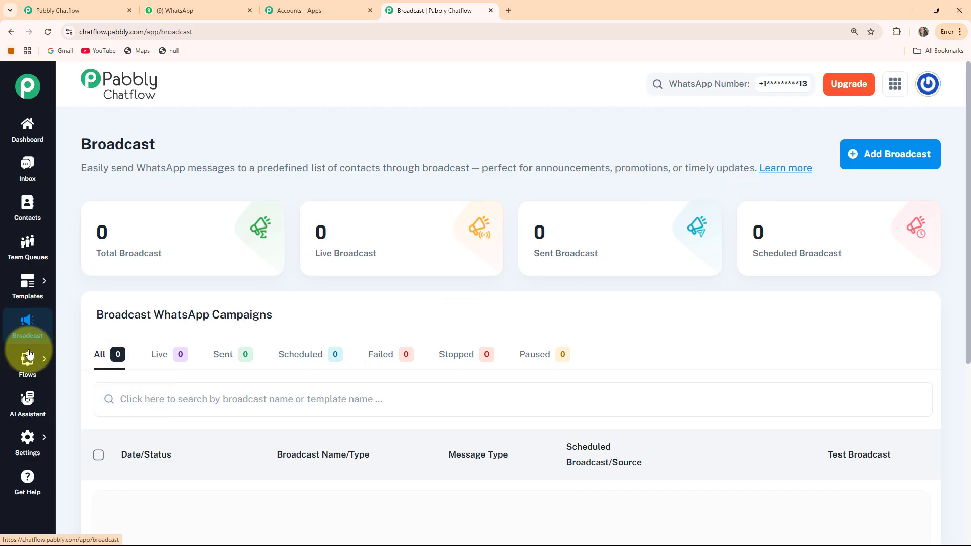
pyautogui.click(65, 353)
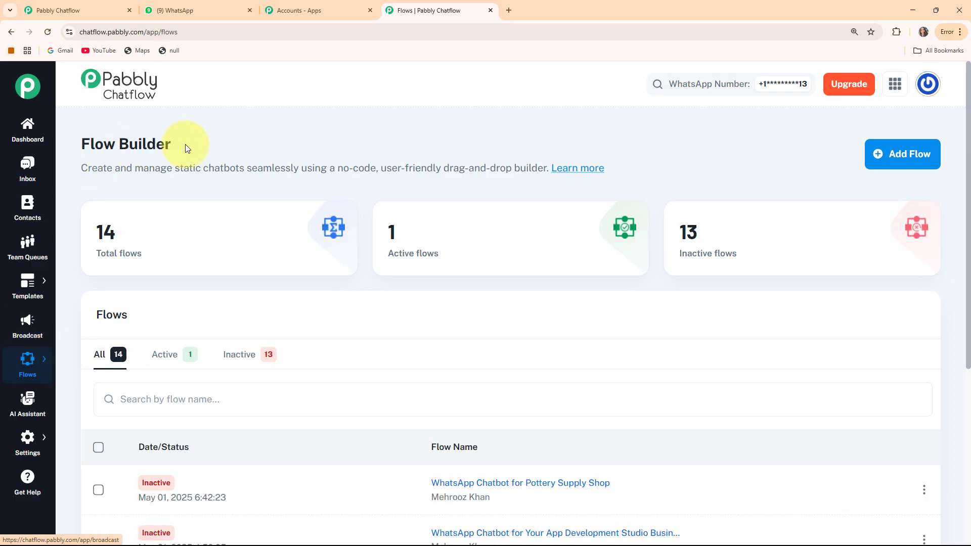
# Examine the AI Assistant page, the available settings categories and the Help & Tutorials page
pyautogui.click(30, 404)
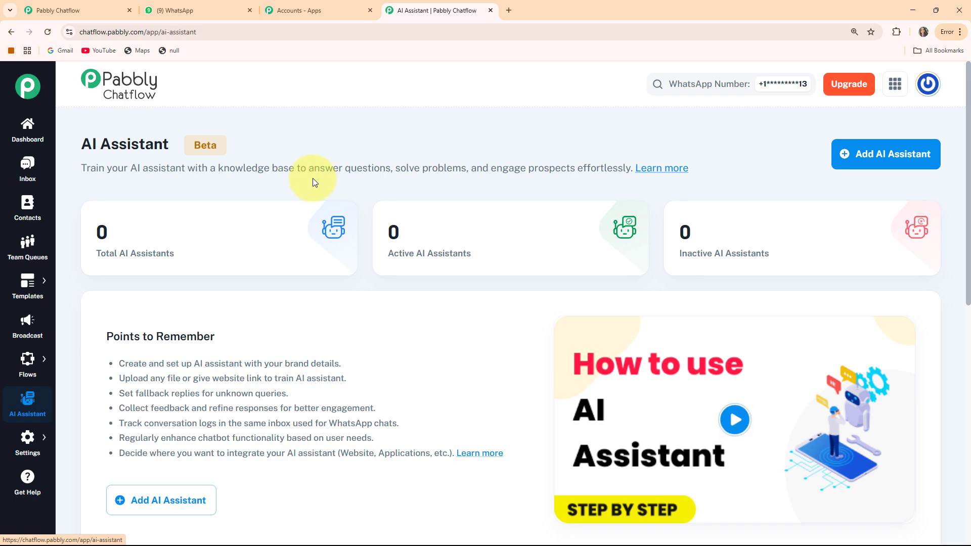
pyautogui.scroll(-2, 658, 212)
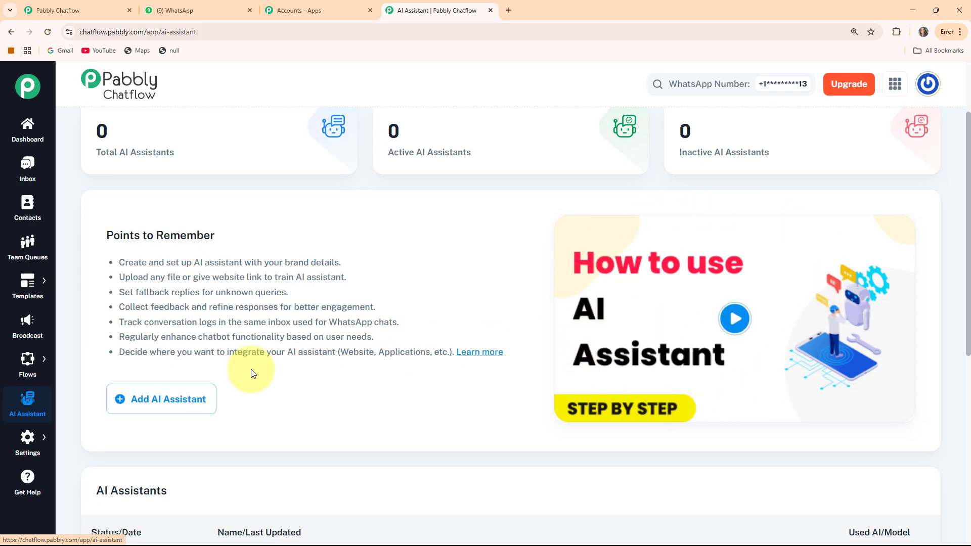
pyautogui.scroll(2, 232, 357)
pyautogui.moveTo(28, 443)
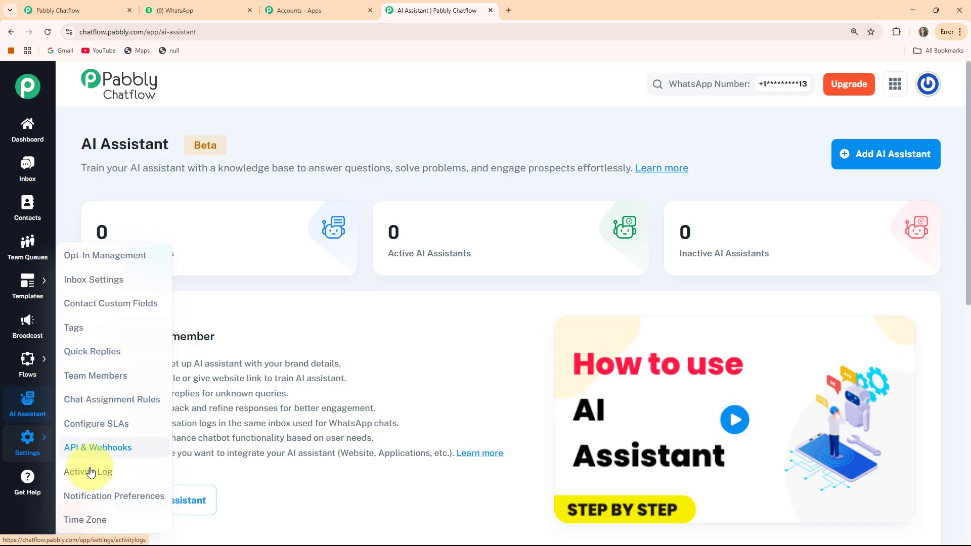
pyautogui.click(34, 486)
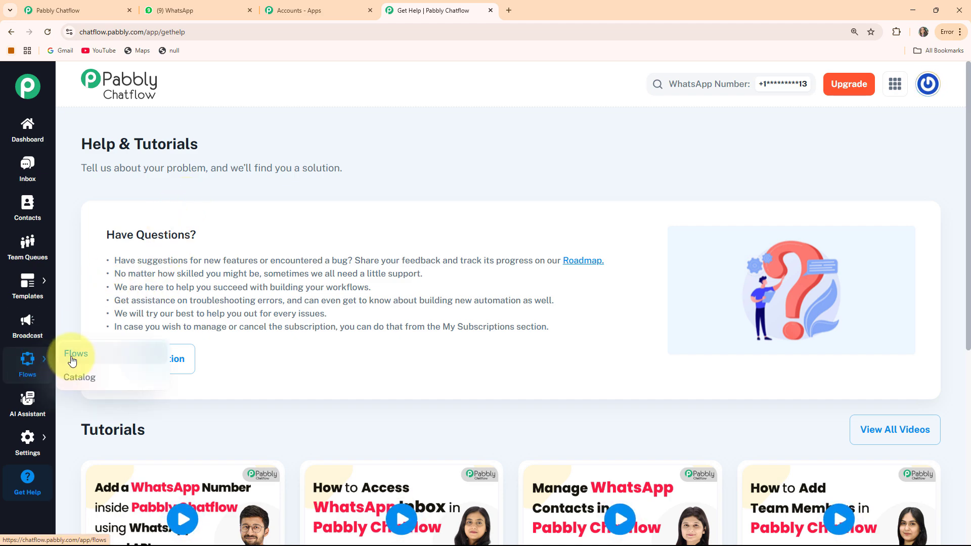
# Return to the Flow Builder, review its description and flow statistics, and add a new flow
pyautogui.click(71, 359)
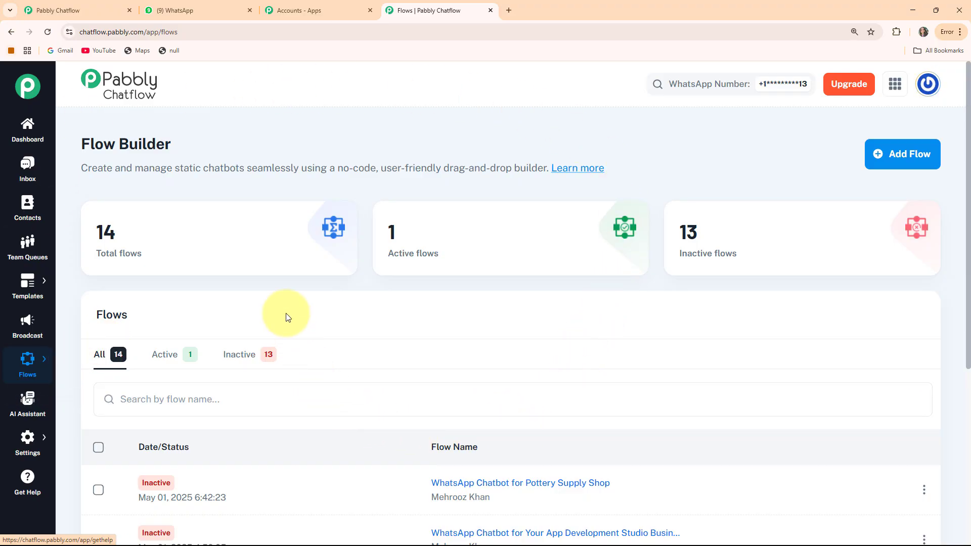
pyautogui.moveTo(80, 150); pyautogui.dragTo(202, 155)
pyautogui.click(89, 177)
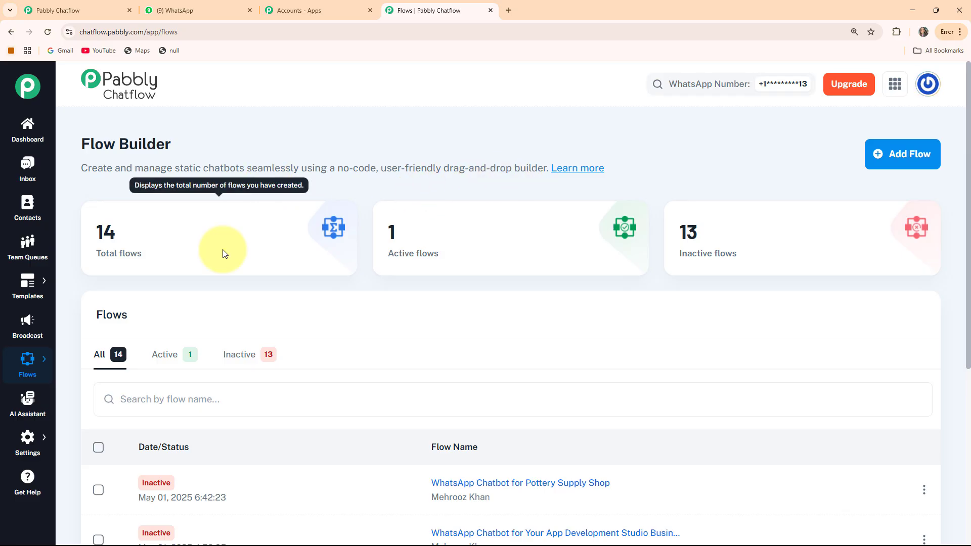
pyautogui.scroll(-1, 202, 243)
pyautogui.scroll(1, 167, 234)
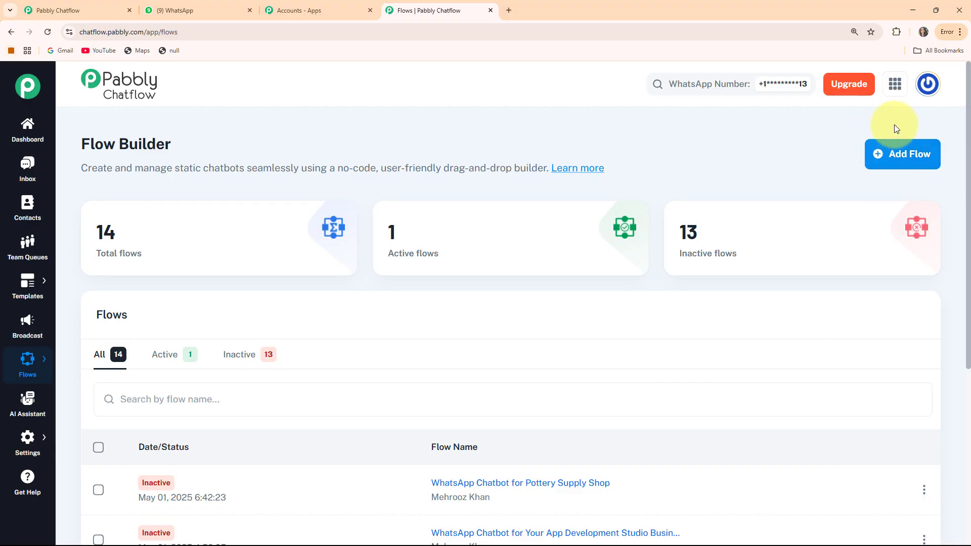
pyautogui.click(902, 160)
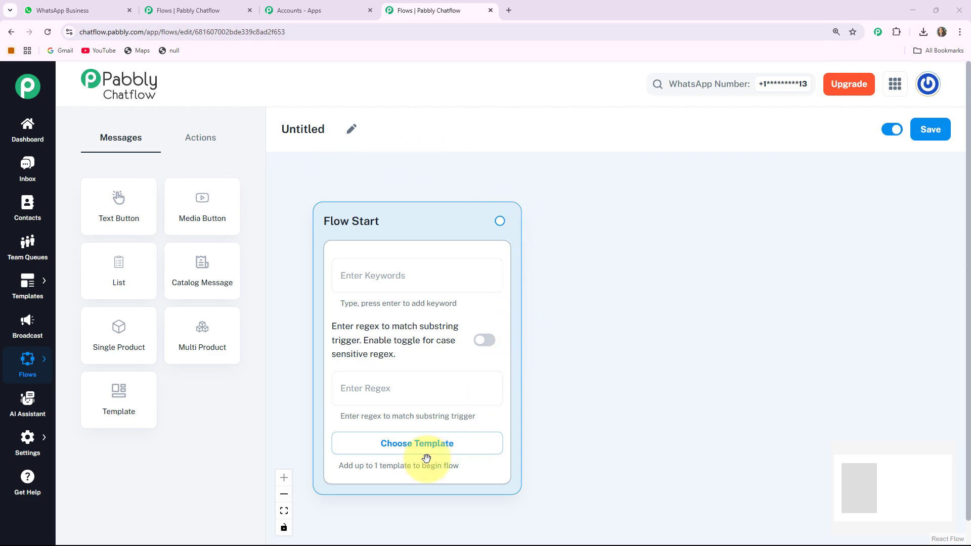
# Rename the untitled flow as Whatsapp Chatbot for Aquarium Business
pyautogui.click(351, 129)
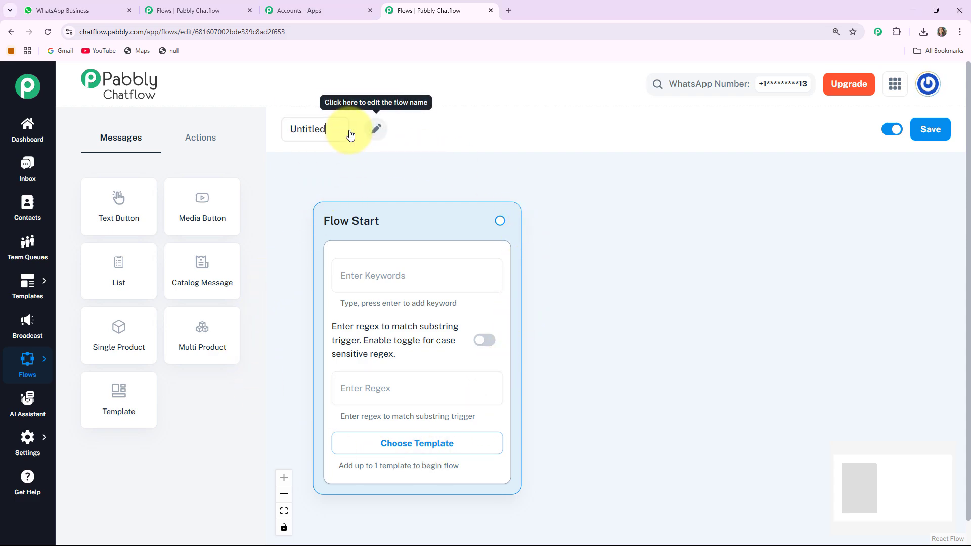
pyautogui.moveTo(330, 129); pyautogui.dragTo(276, 136)
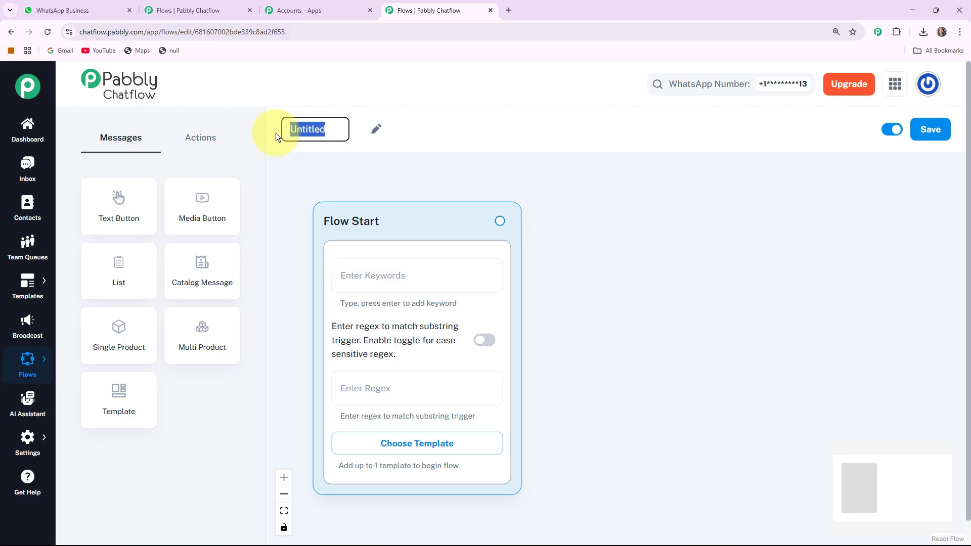
pyautogui.write('Whatsapp Chatbot for Aquarium Business')
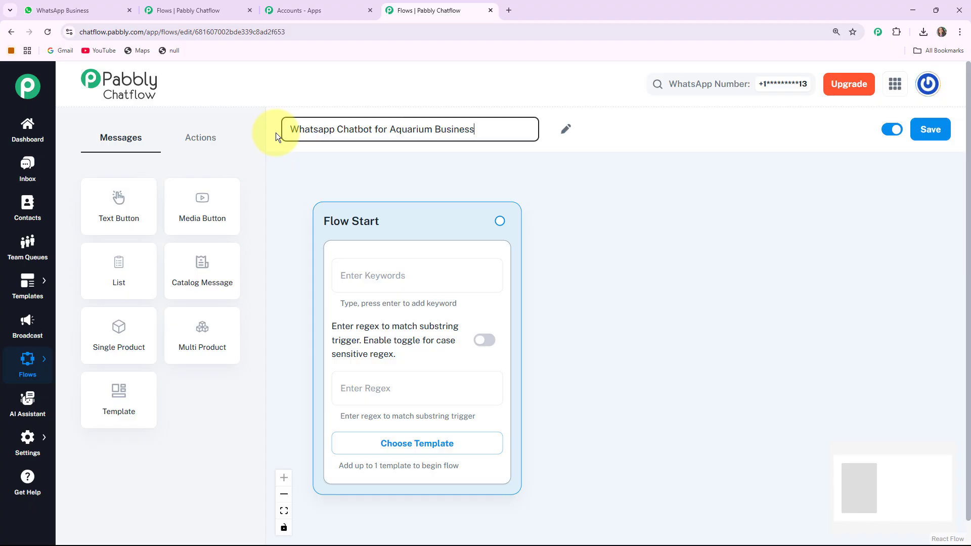
pyautogui.click(696, 265)
pyautogui.moveTo(368, 232); pyautogui.dragTo(359, 217)
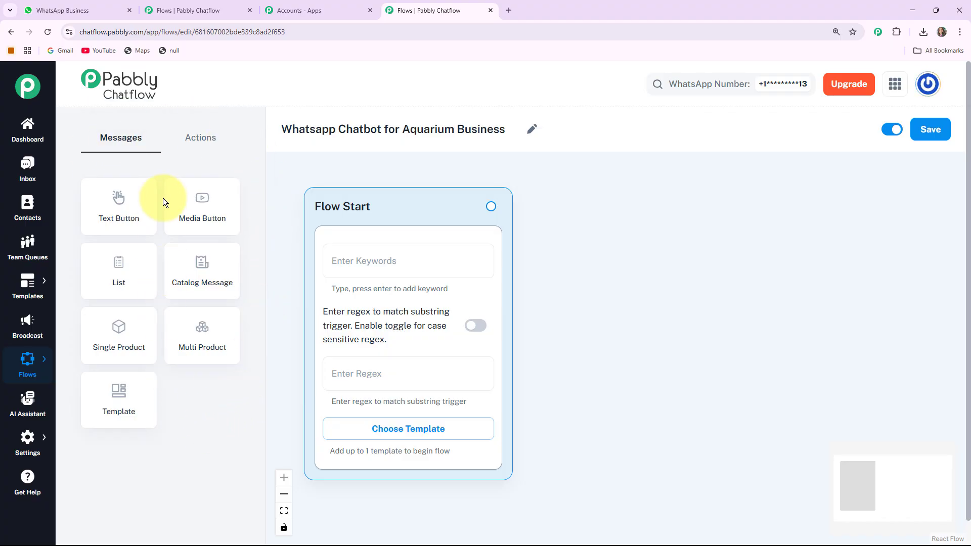
# Look over the available action and message node types, and save the flow
pyautogui.click(192, 148)
pyautogui.click(127, 149)
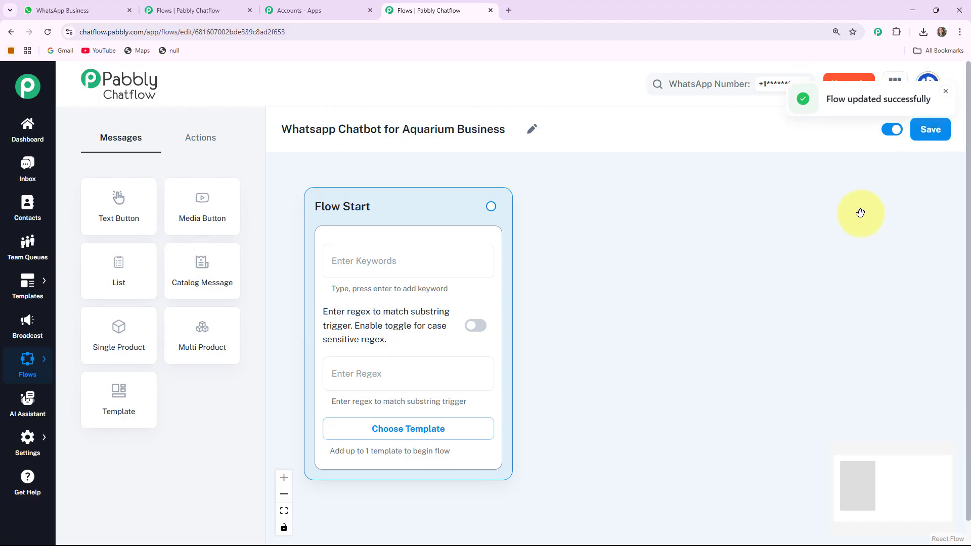
pyautogui.click(931, 130)
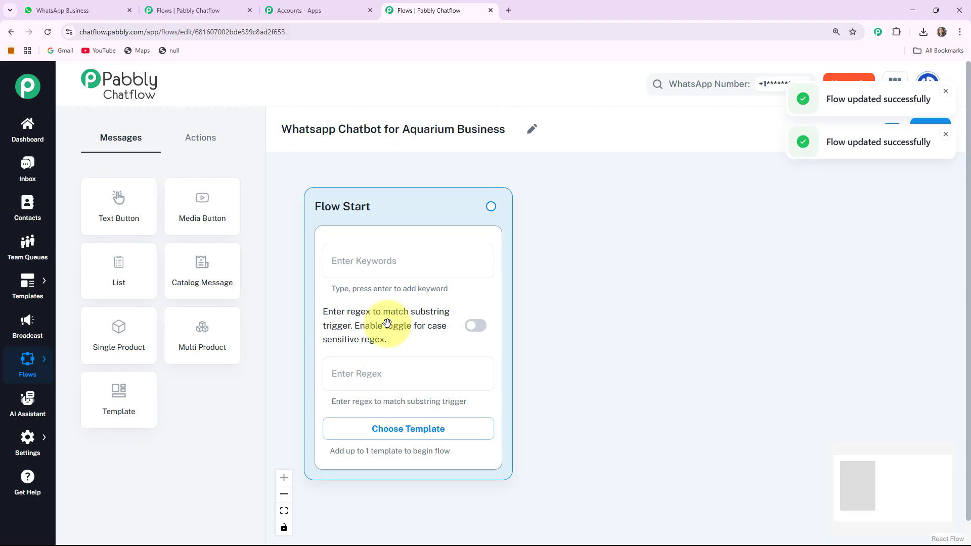
# Check the approved templates offered for Flow Start, and set its trigger regex to [\s\S]+ instead
pyautogui.click(381, 276)
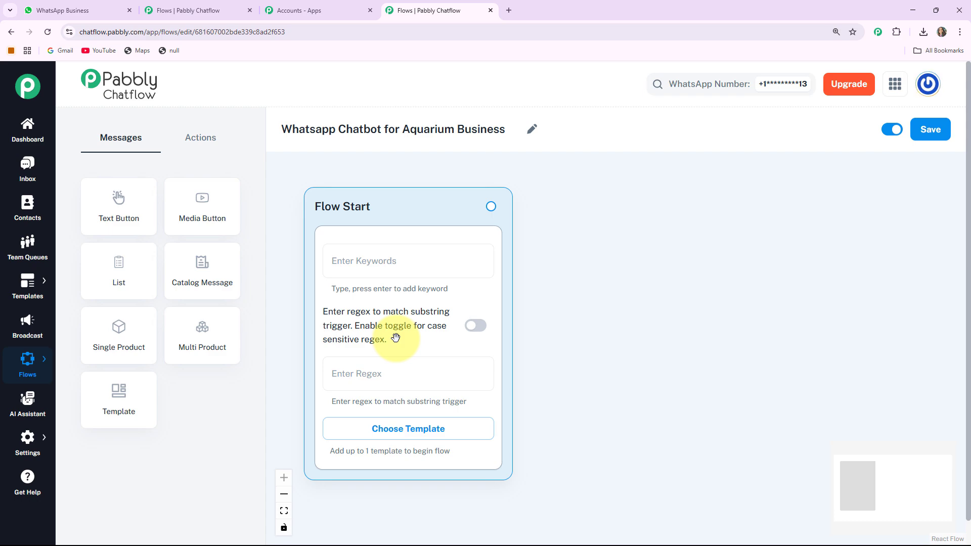
pyautogui.click(426, 440)
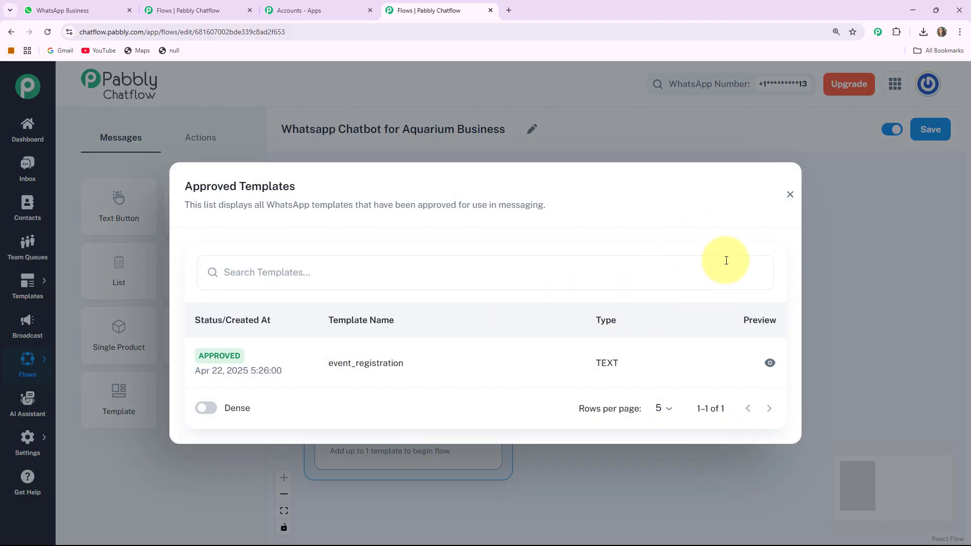
pyautogui.click(792, 197)
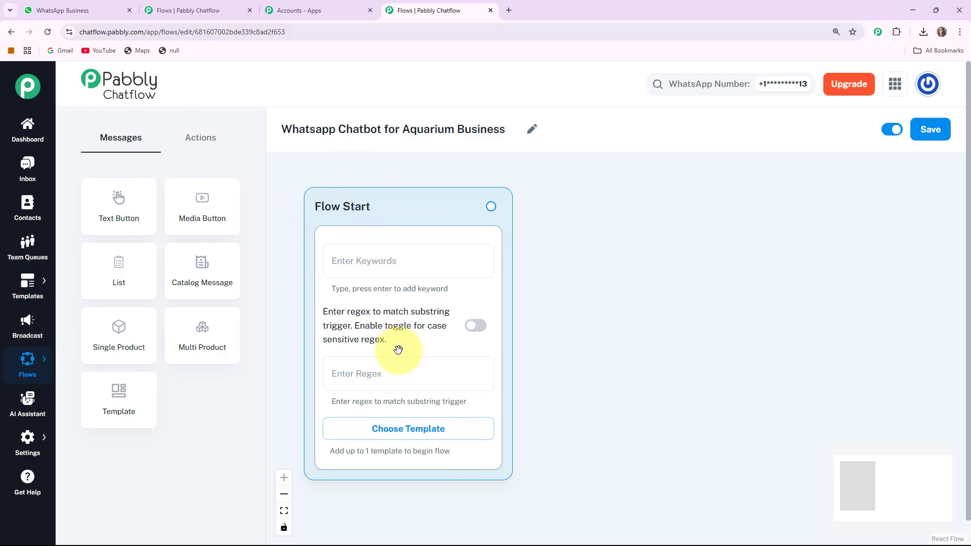
pyautogui.click(390, 375)
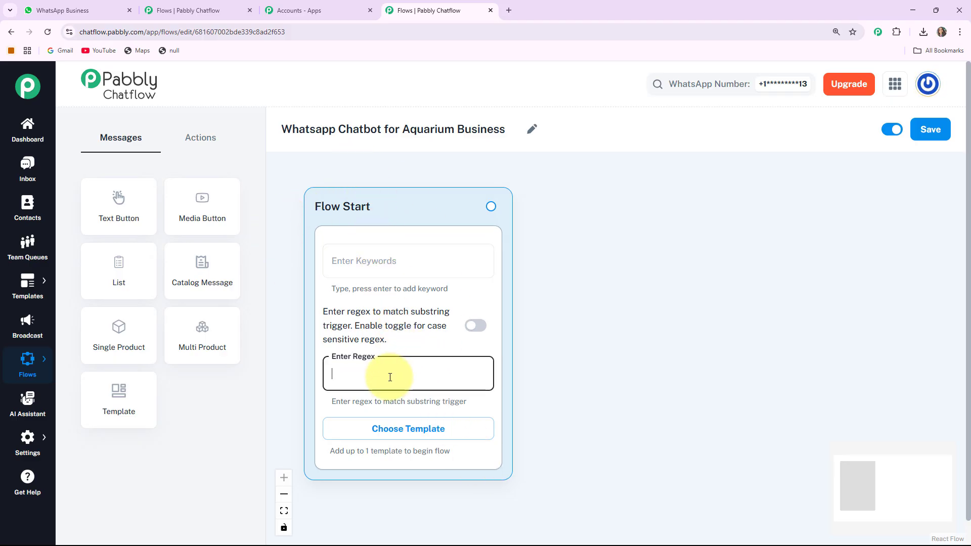
pyautogui.write('[\\s\\S]+')
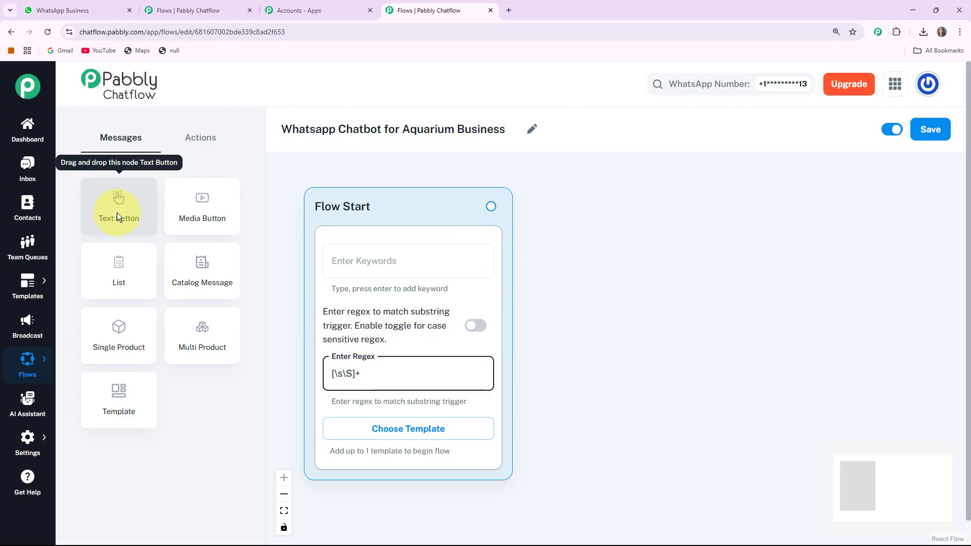
# Add a Text Button message node beside Flow Start and paste the welcome message ending in "Explore. Discover. Make a splash!"
pyautogui.moveTo(117, 213); pyautogui.dragTo(606, 200)
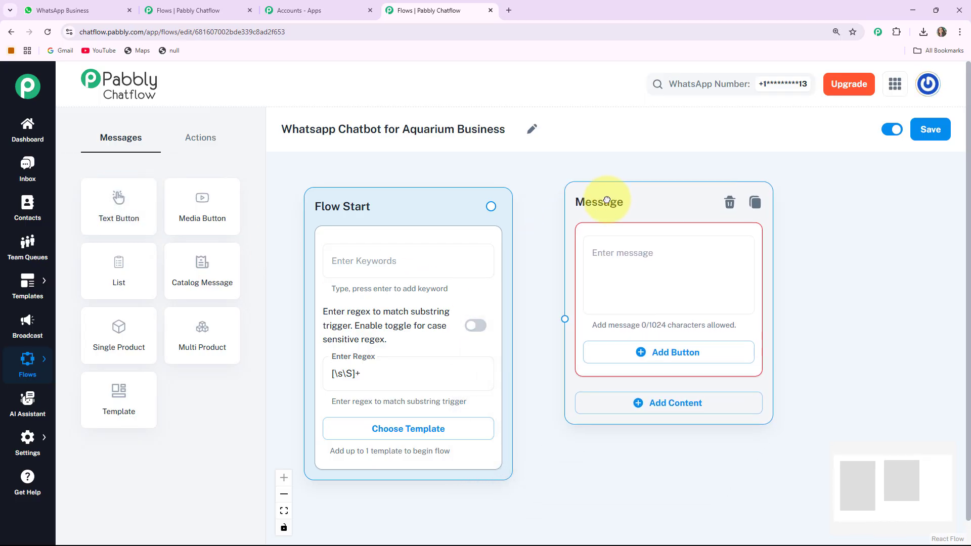
pyautogui.click(652, 258)
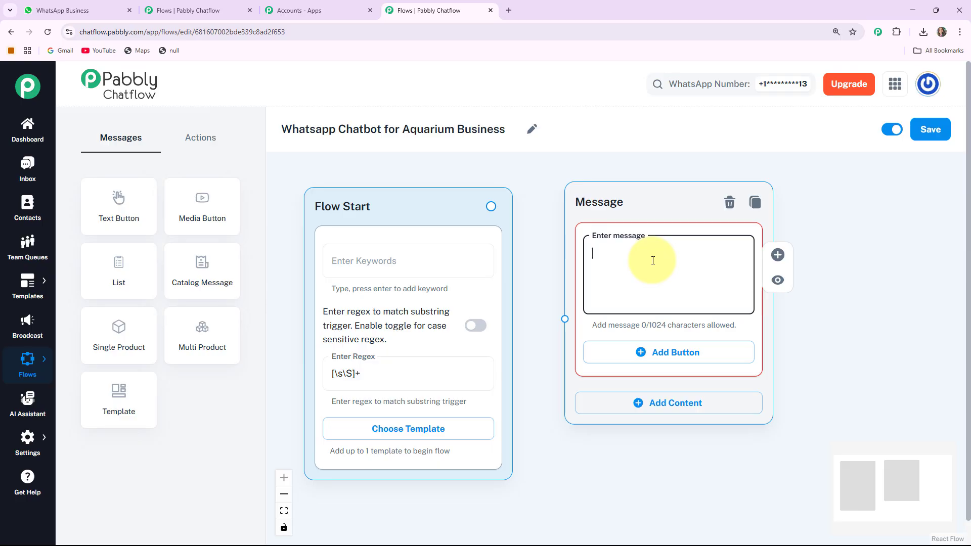
pyautogui.hotkey('ctrl', 'v')
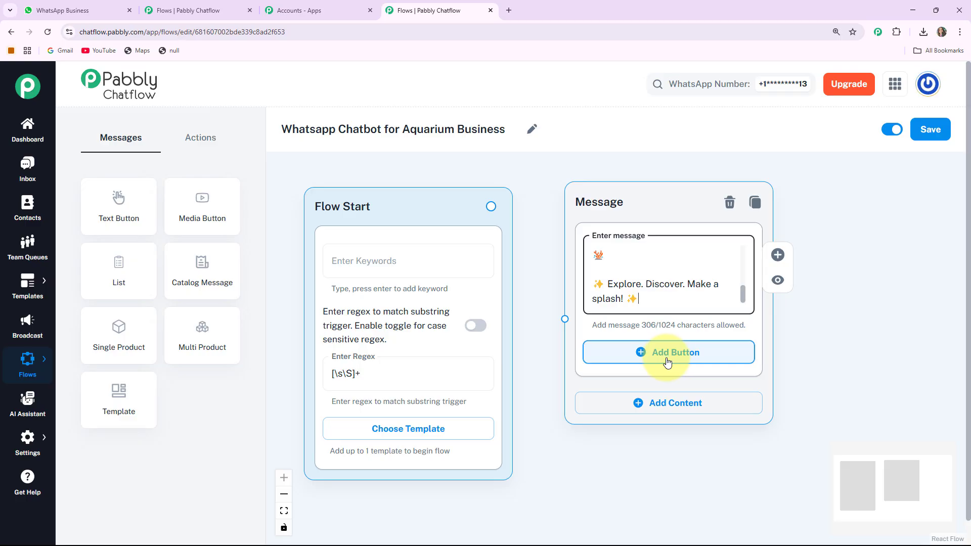
# Add three buttons to the welcome message: Fish Availability 🐟, Types of Aquarium🪸 and Support☎️
pyautogui.click(702, 352)
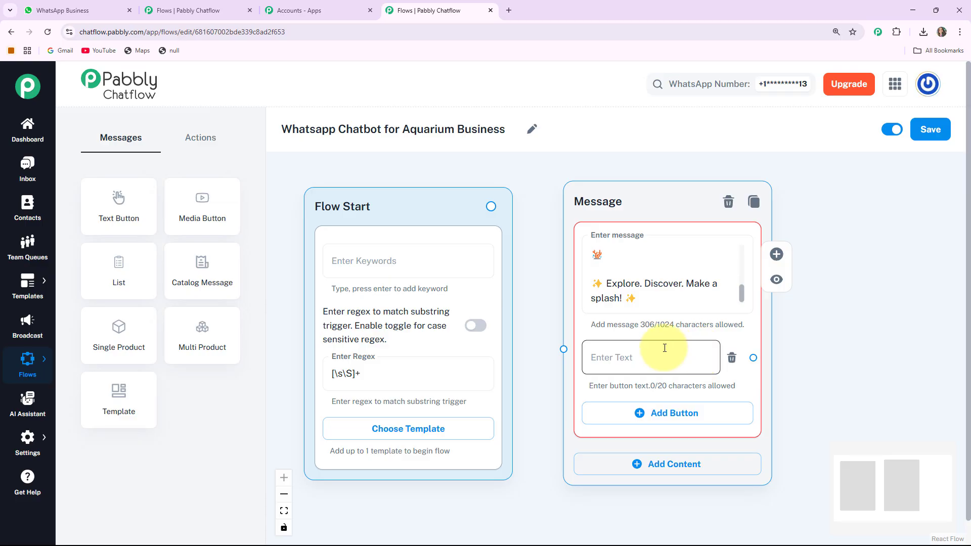
pyautogui.click(624, 354)
pyautogui.write('Fish Availability 🐟')
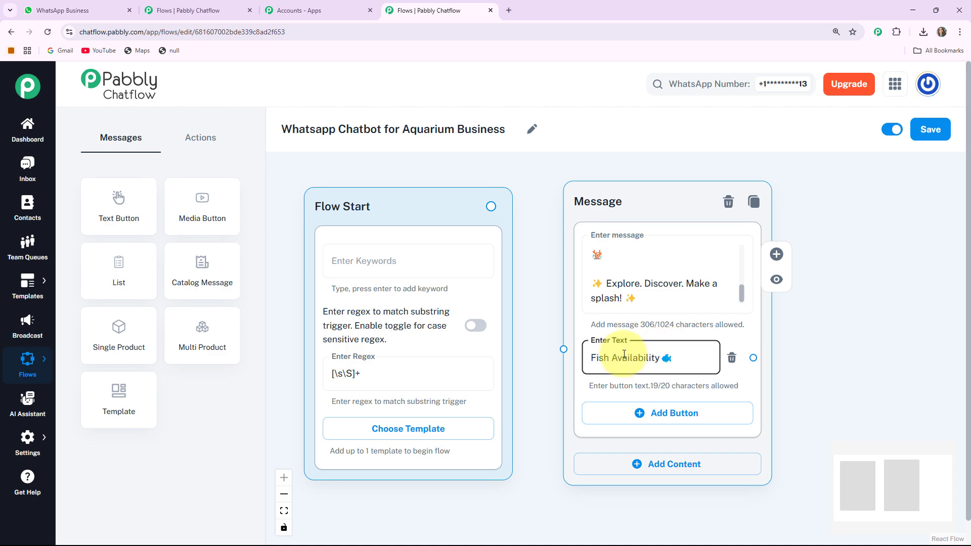
pyautogui.click(650, 413)
pyautogui.moveTo(615, 202); pyautogui.dragTo(611, 186)
pyautogui.moveTo(611, 186); pyautogui.dragTo(611, 183)
pyautogui.click(611, 402)
pyautogui.write('Types of Aquarium🪸')
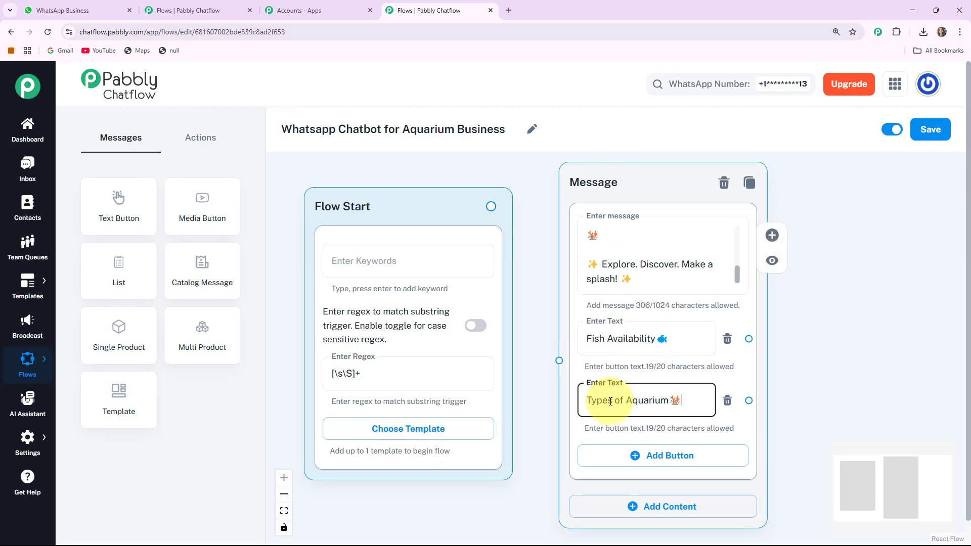
pyautogui.click(680, 465)
pyautogui.click(670, 460)
pyautogui.write('Support☎️')
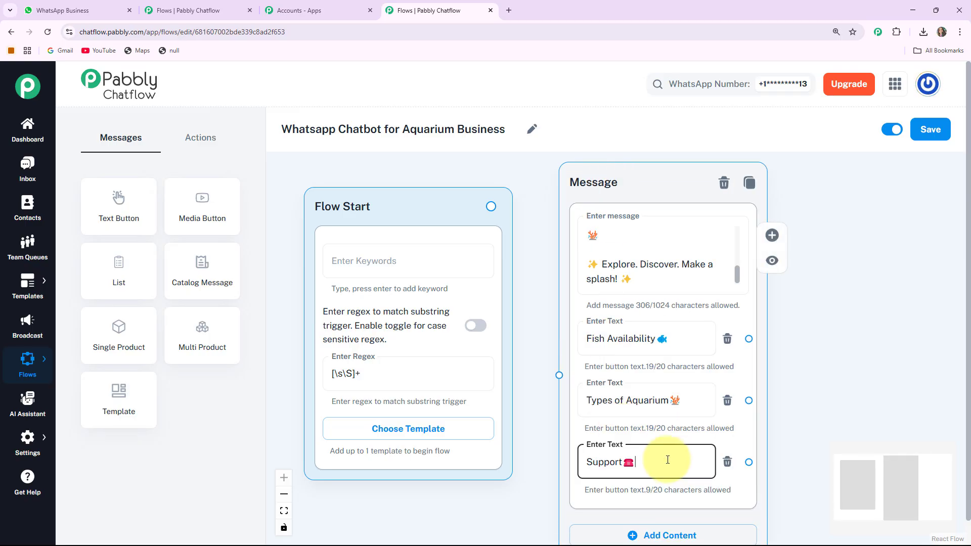
pyautogui.click(540, 310)
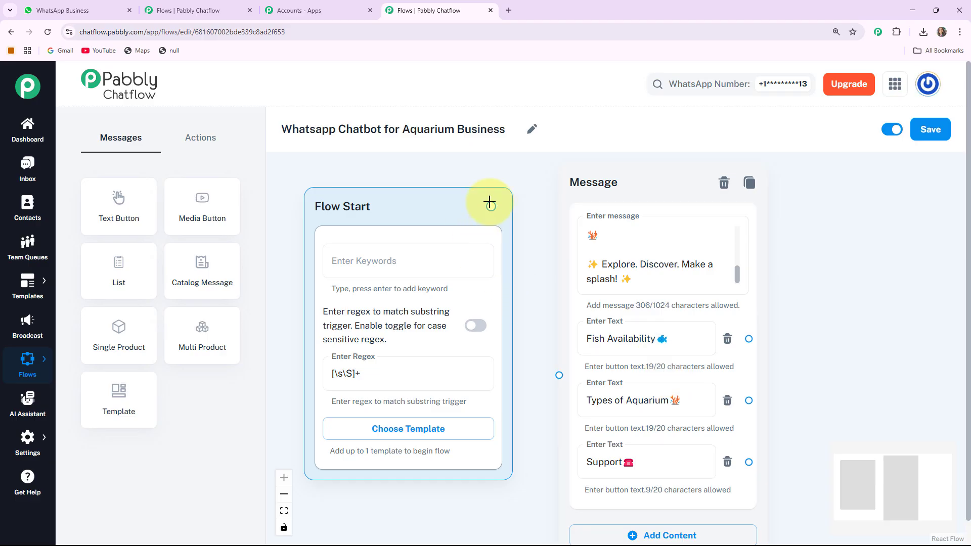
# Connect Flow Start to the welcome message node and move the two nodes closer together
pyautogui.moveTo(491, 205); pyautogui.dragTo(559, 373)
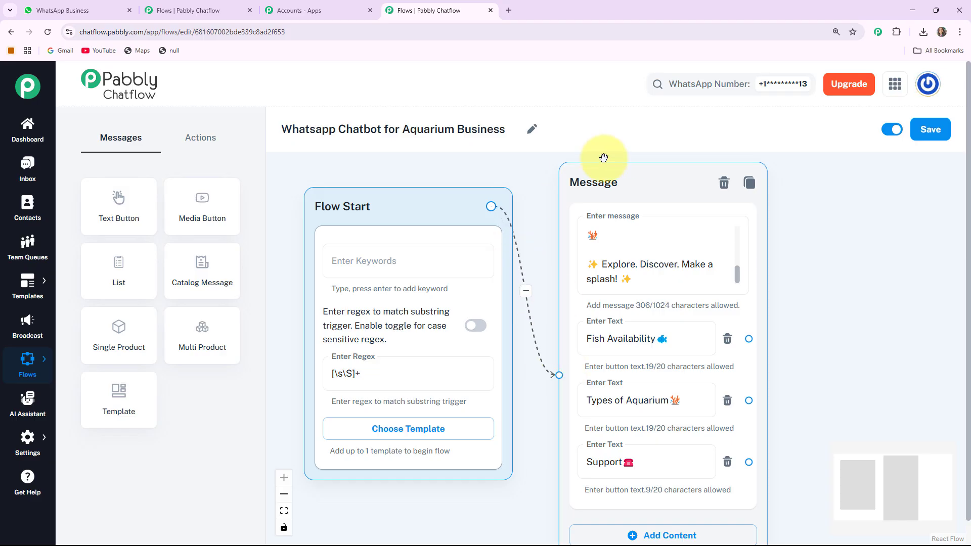
pyautogui.moveTo(600, 182); pyautogui.dragTo(580, 188)
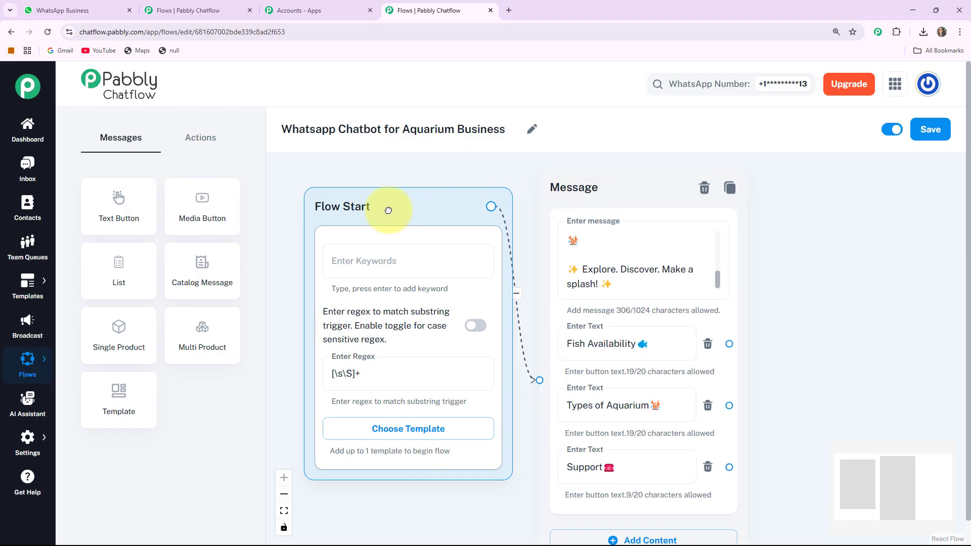
pyautogui.moveTo(388, 208); pyautogui.dragTo(375, 208)
pyautogui.moveTo(601, 194); pyautogui.dragTo(574, 189)
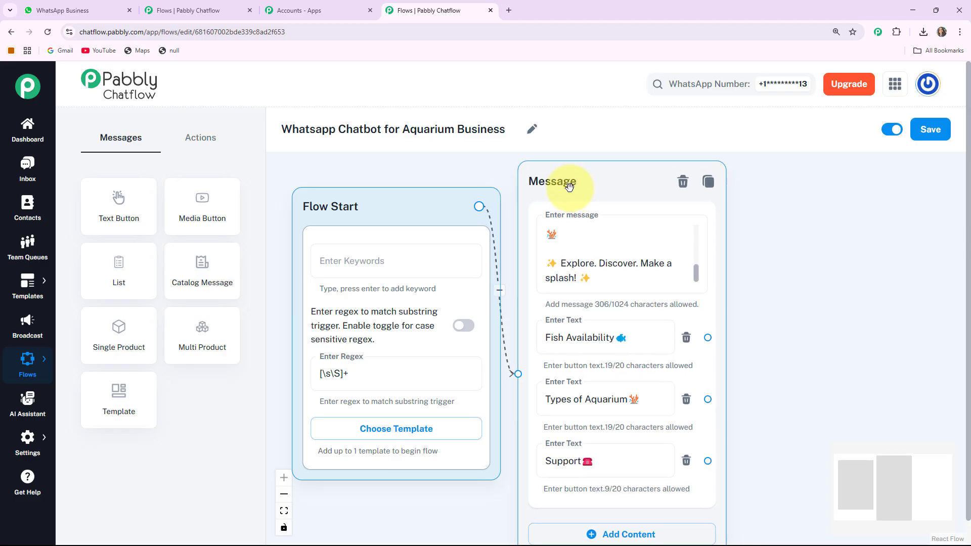
# Add a Media Button message node on the empty canvas beside the welcome message node
pyautogui.moveTo(826, 336); pyautogui.dragTo(605, 314)
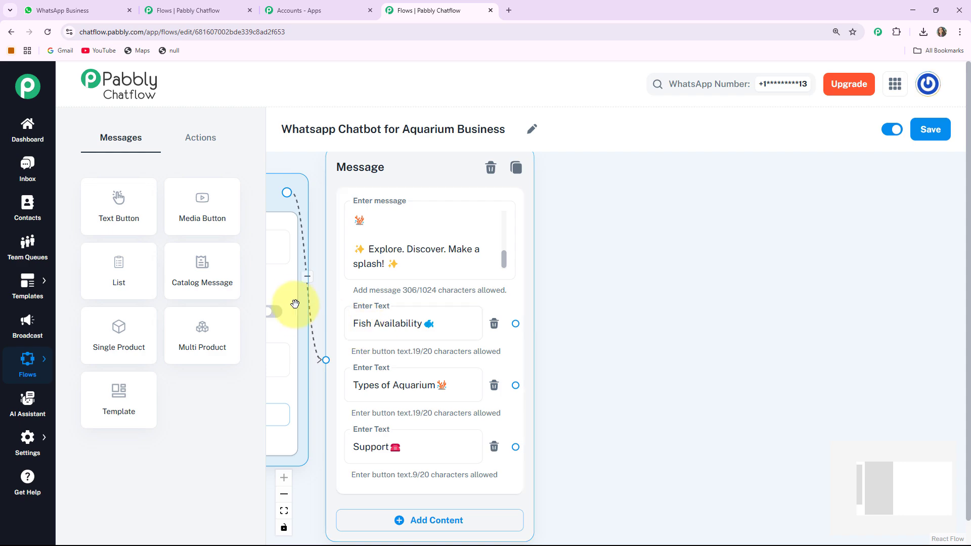
pyautogui.click(202, 199)
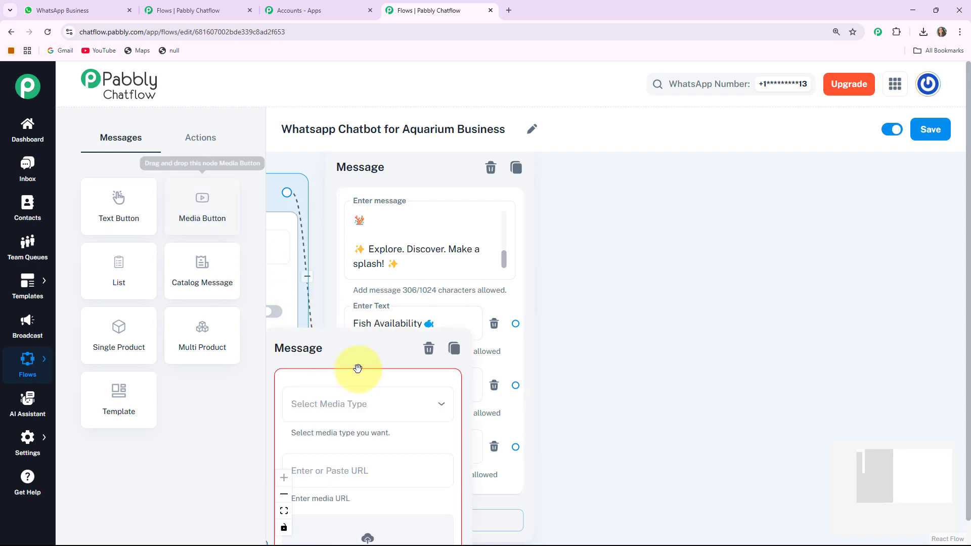
pyautogui.moveTo(359, 352); pyautogui.dragTo(650, 200)
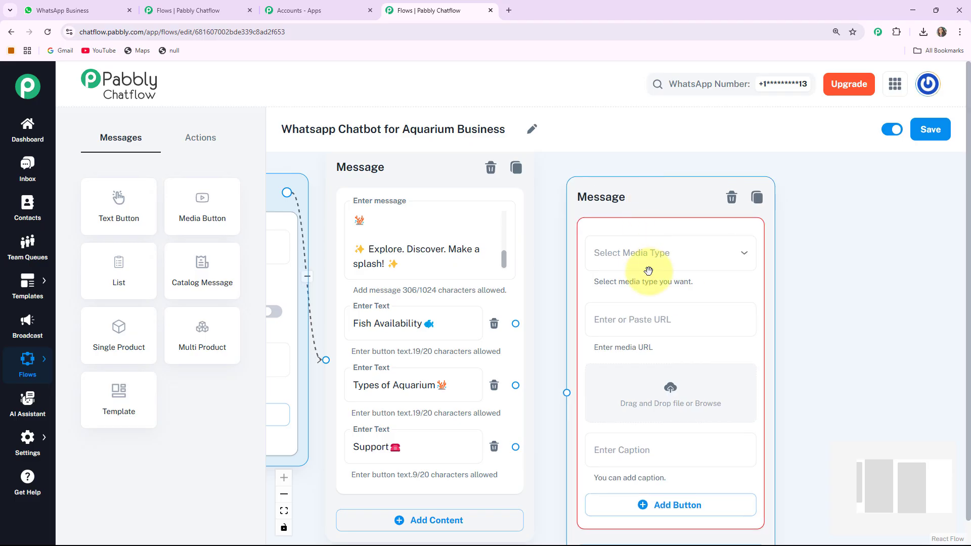
# Upload Desktop-Betta-Fish-Photos as Image media in the new node and paste the caption starting with "Betta Fish Known for their vibrant"
pyautogui.click(648, 263)
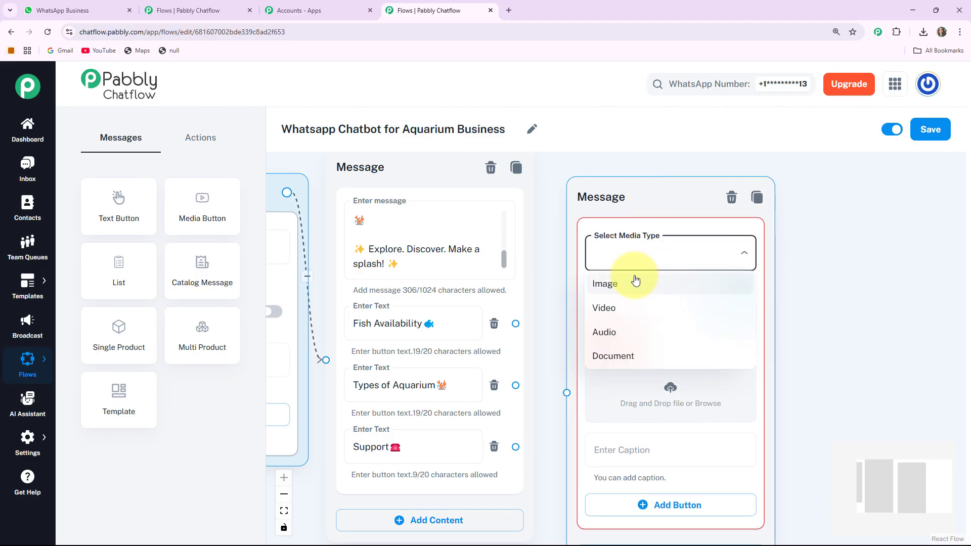
pyautogui.click(622, 283)
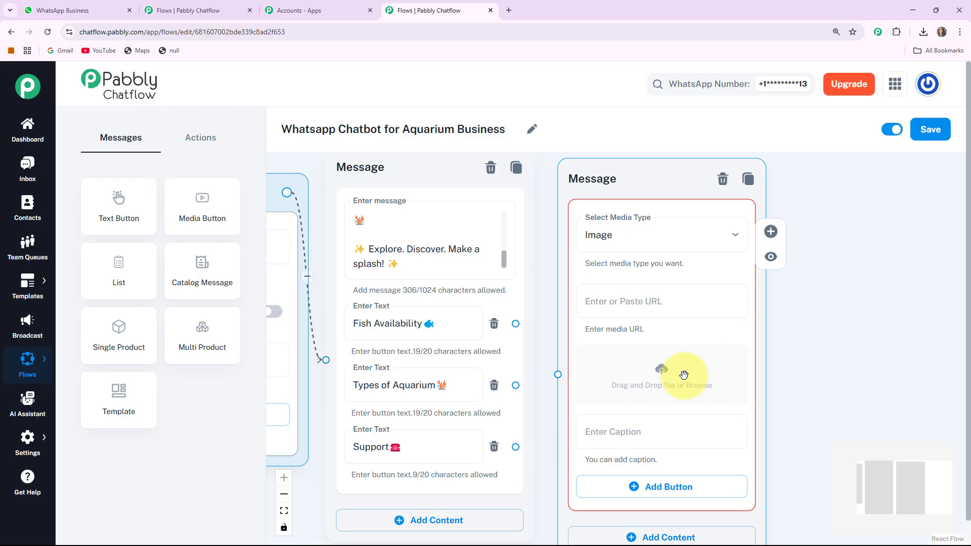
pyautogui.click(684, 375)
pyautogui.doubleClick(150, 125)
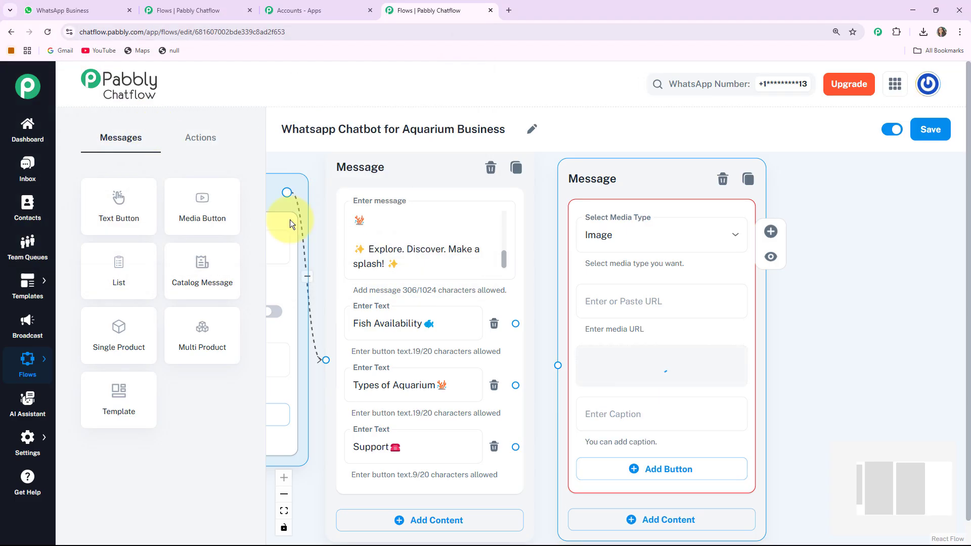
pyautogui.click(527, 442)
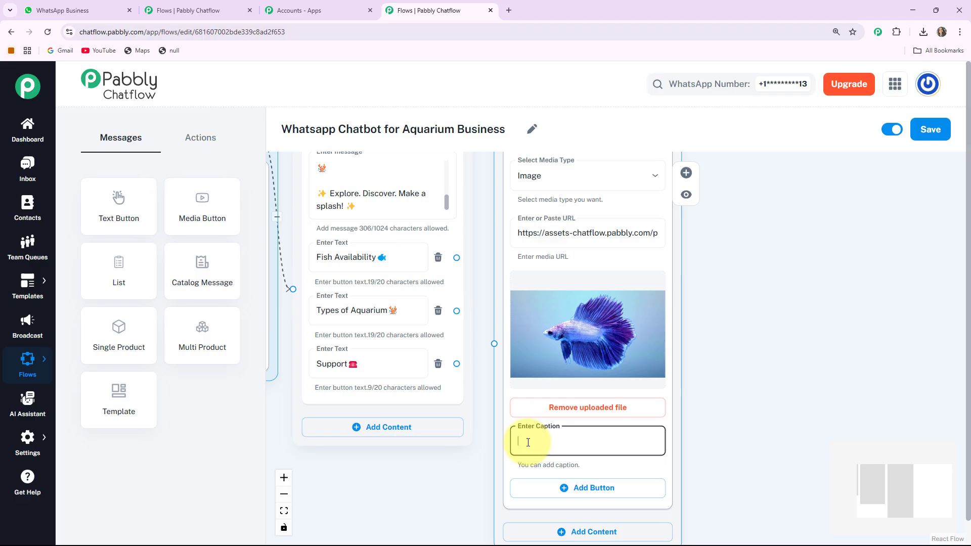
pyautogui.hotkey('ctrl', 'v')
# Add a second media content block below the Betta fish image and set its media type to Image
pyautogui.moveTo(754, 475); pyautogui.dragTo(754, 398)
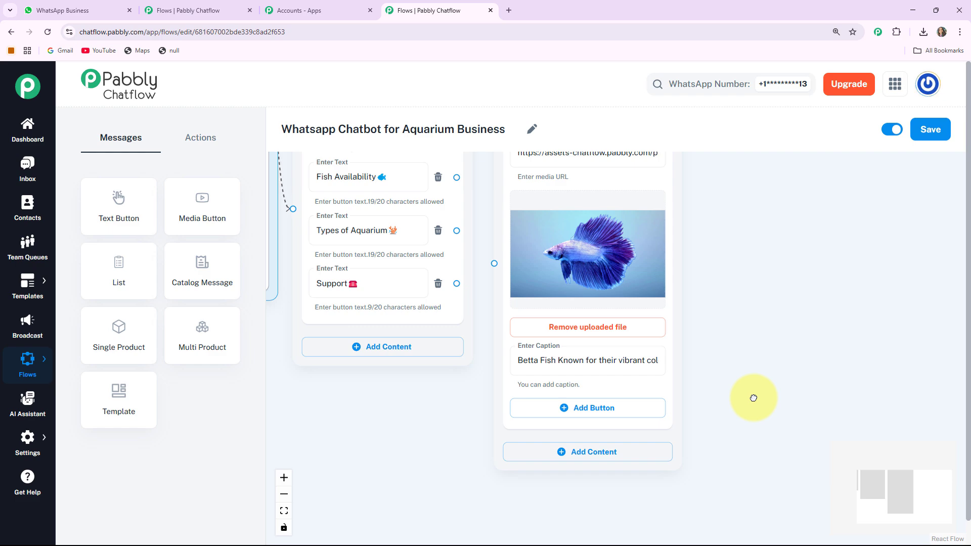
pyautogui.click(564, 452)
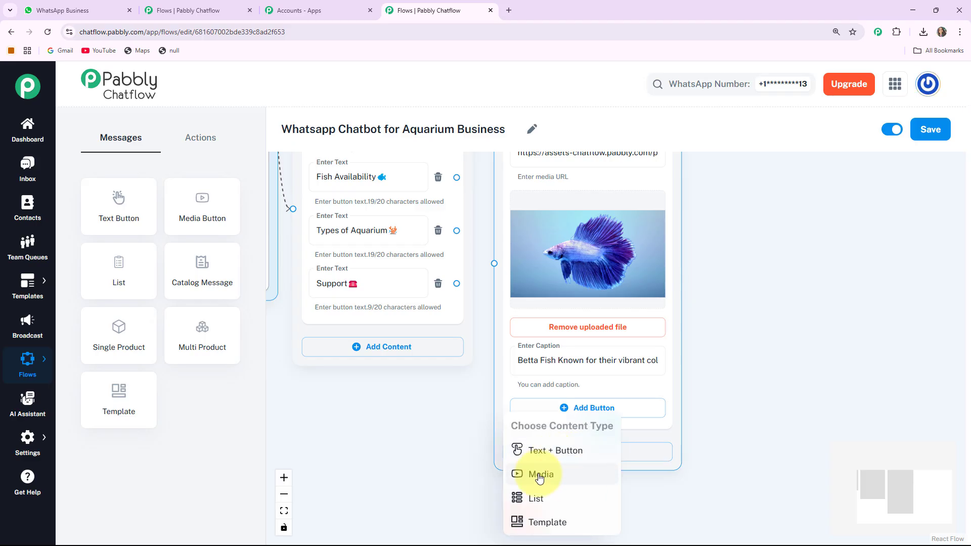
pyautogui.click(540, 473)
pyautogui.moveTo(590, 379); pyautogui.dragTo(617, 212)
pyautogui.click(603, 251)
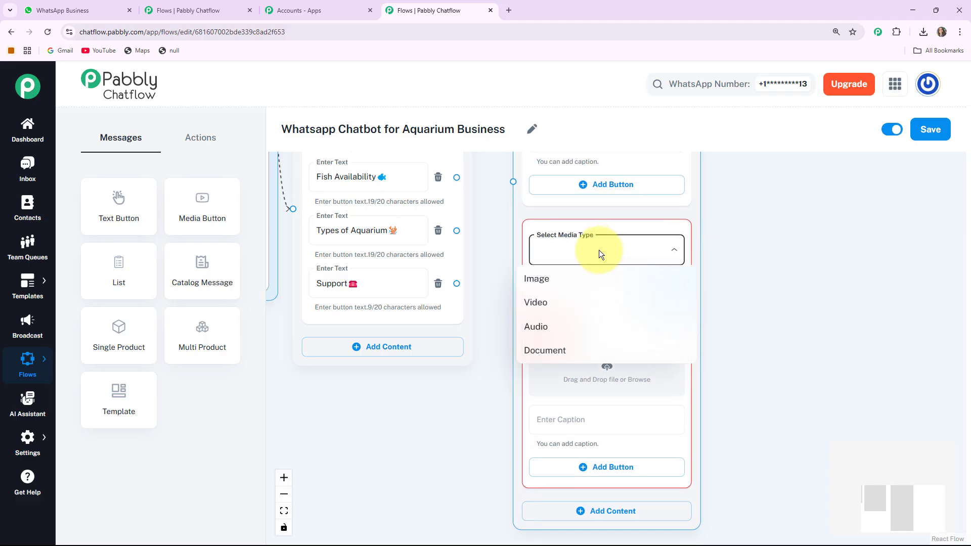
pyautogui.click(545, 279)
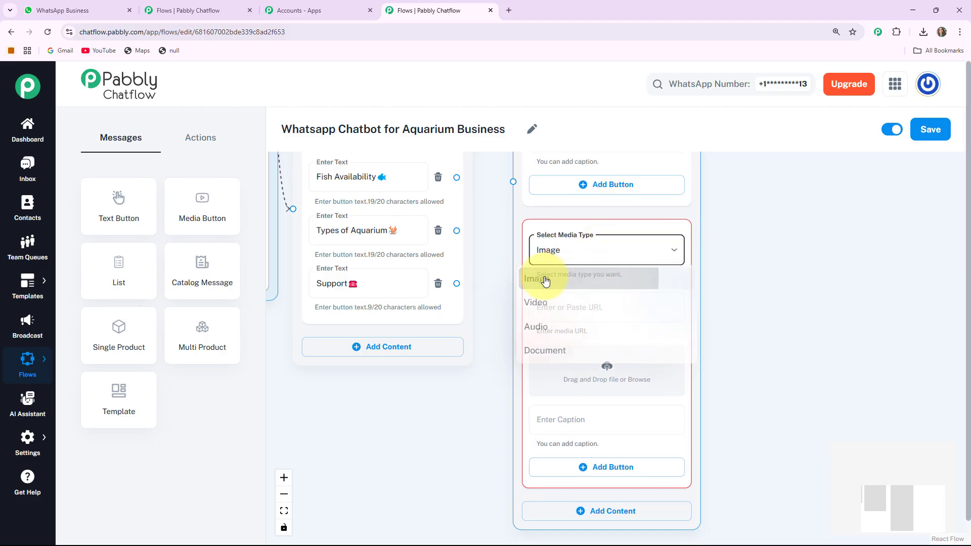
# Upload the Neon-tetra image from the Downloads folder to the second media block
pyautogui.click(609, 373)
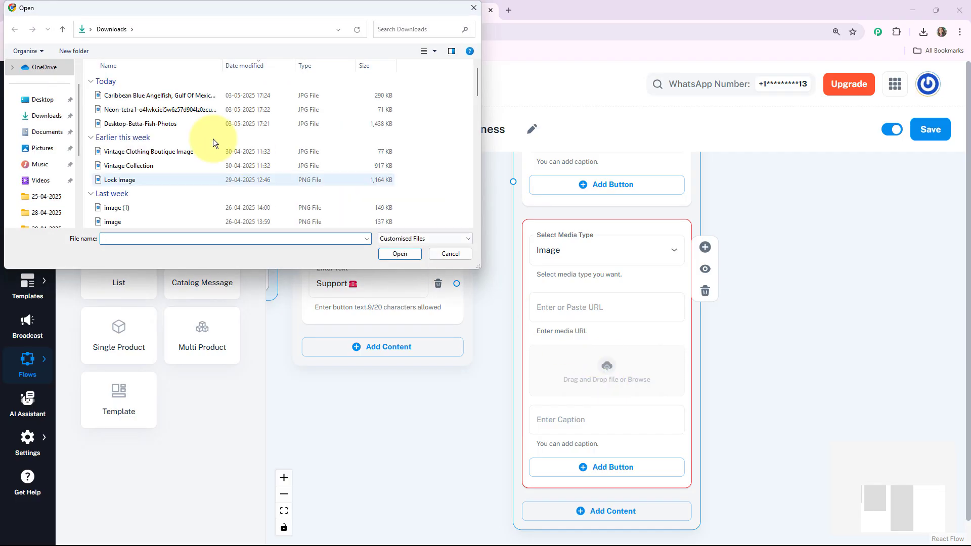
pyautogui.click(209, 112)
pyautogui.doubleClick(209, 113)
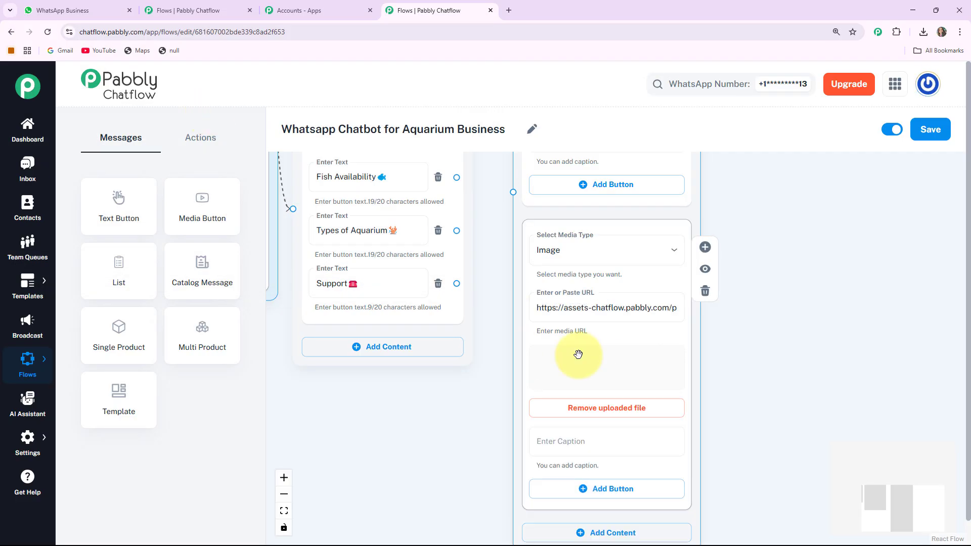
# Paste a caption starting with "Betta Fish Known for their vibrant" into the neon tetra image block
pyautogui.scroll(-1, 712, 396)
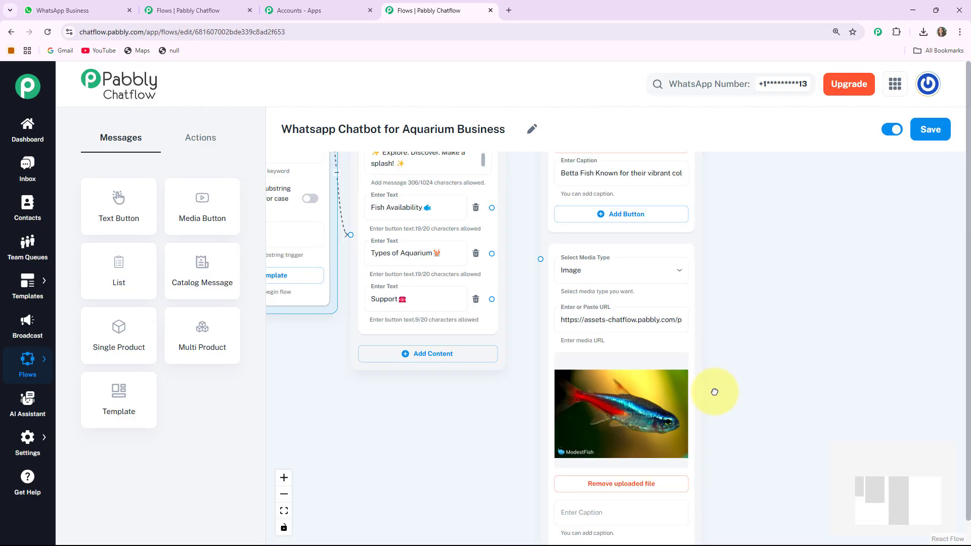
pyautogui.moveTo(714, 392); pyautogui.dragTo(678, 308)
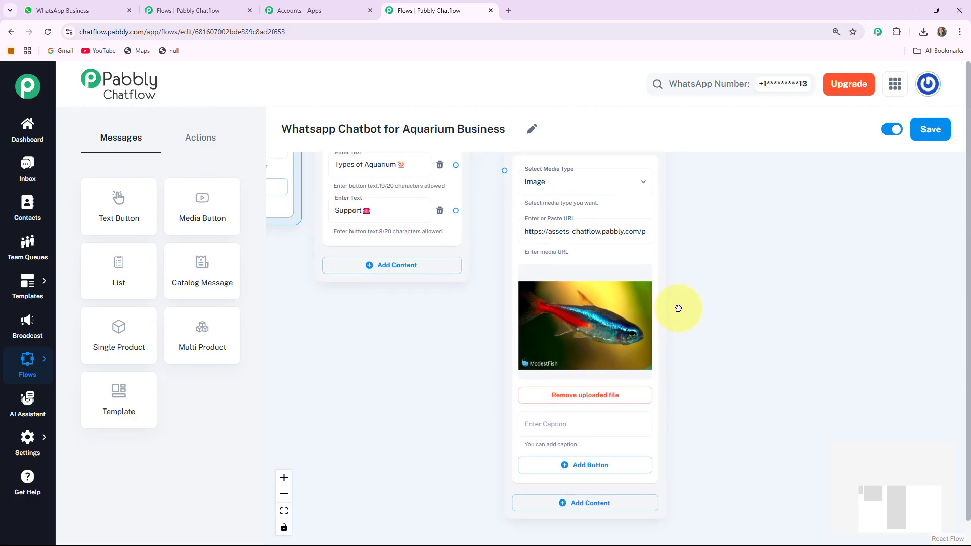
pyautogui.click(568, 423)
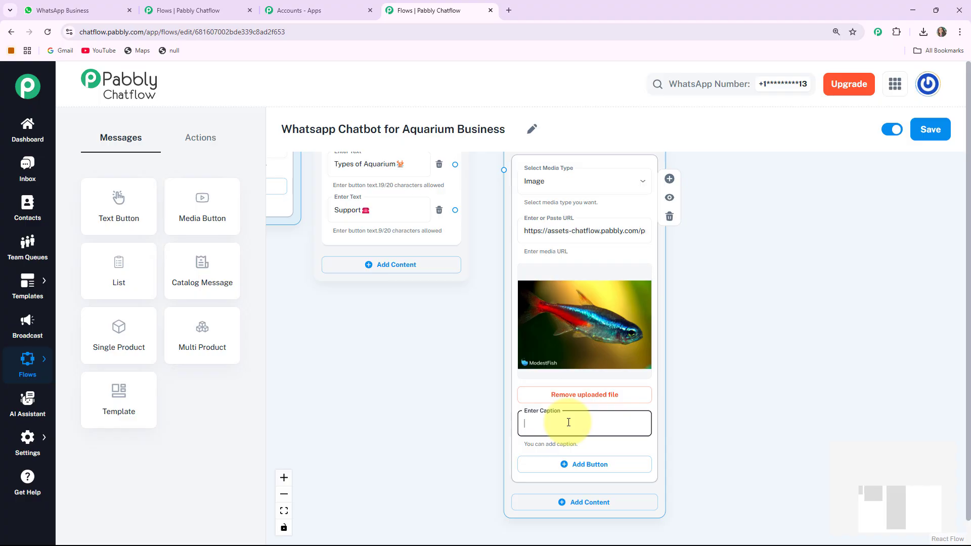
pyautogui.hotkey('ctrl', 'v')
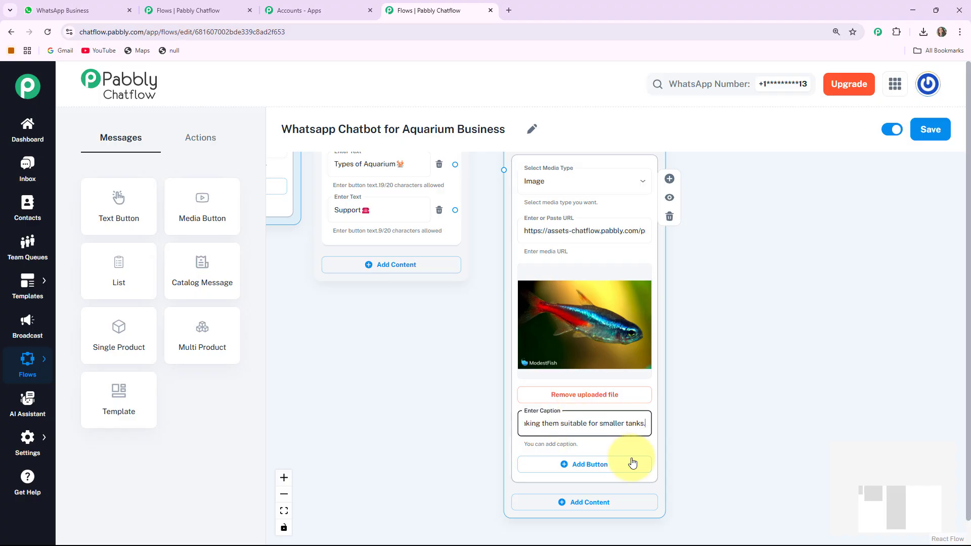
# Add a third media content block below the neon tetra image and set its media type to Image
pyautogui.moveTo(721, 456); pyautogui.dragTo(715, 431)
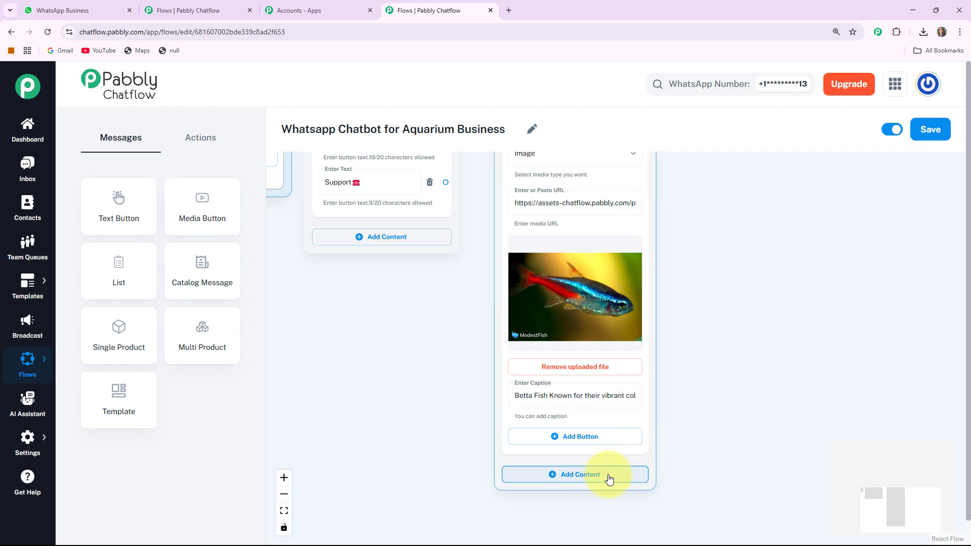
pyautogui.click(643, 475)
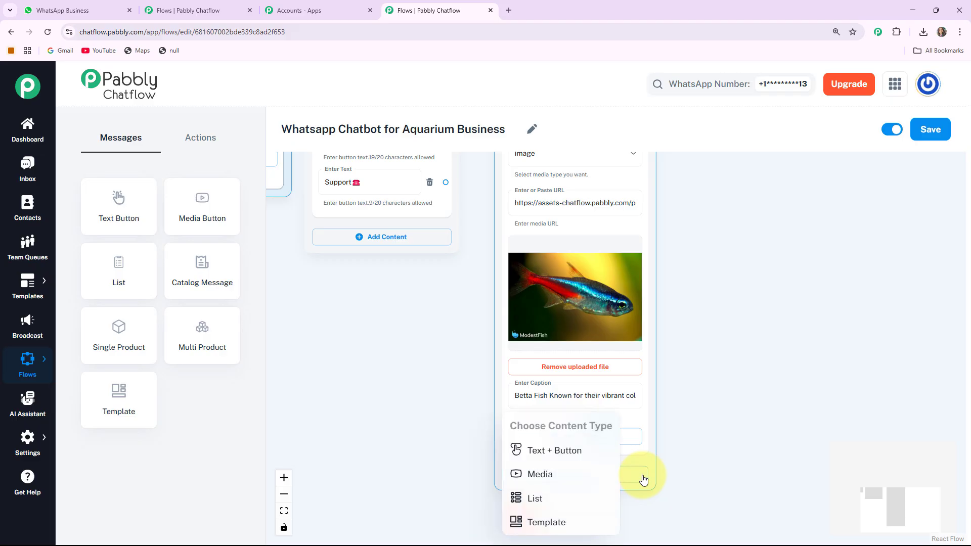
pyautogui.click(548, 475)
pyautogui.moveTo(551, 474); pyautogui.dragTo(546, 280)
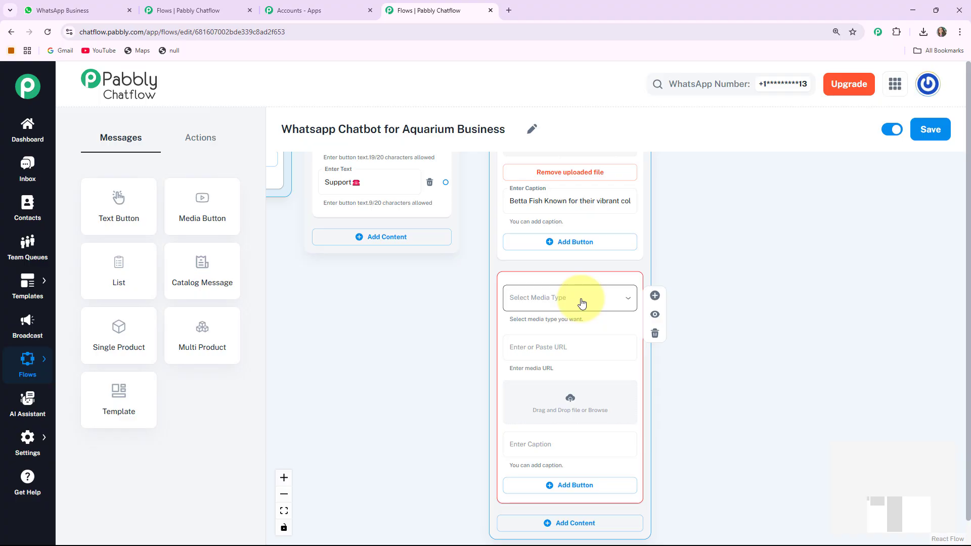
pyautogui.click(581, 303)
pyautogui.click(550, 324)
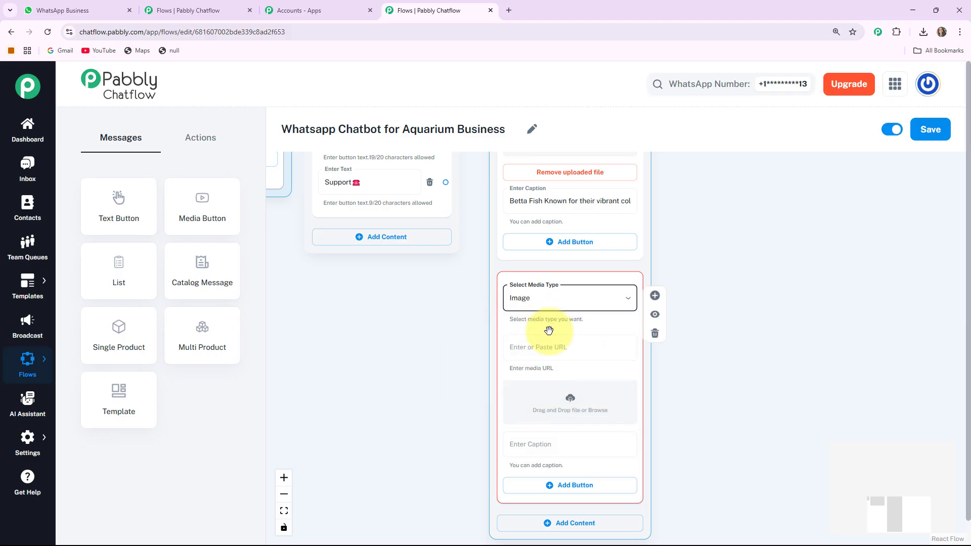
# Upload the blue-and-yellow striped fish image to the third media block and paste its caption
pyautogui.click(569, 403)
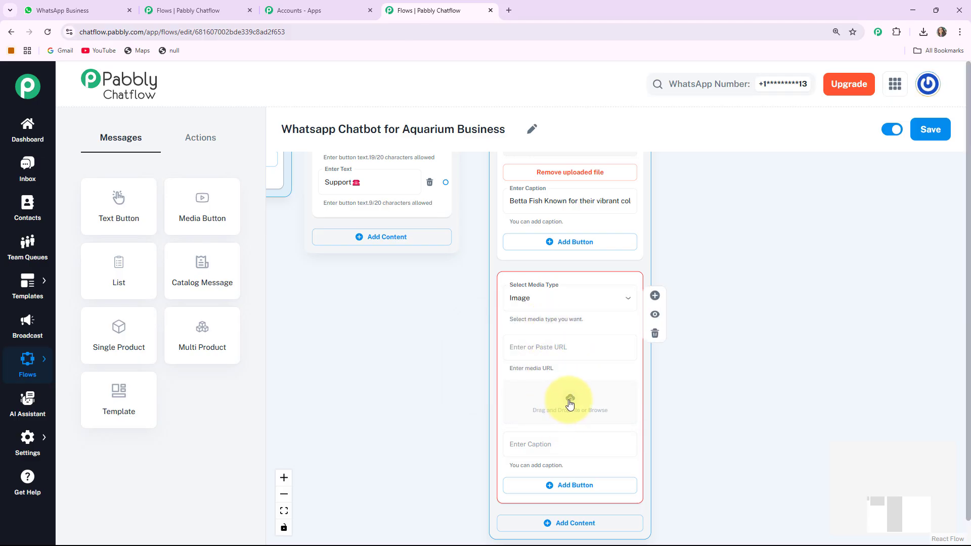
pyautogui.doubleClick(233, 95)
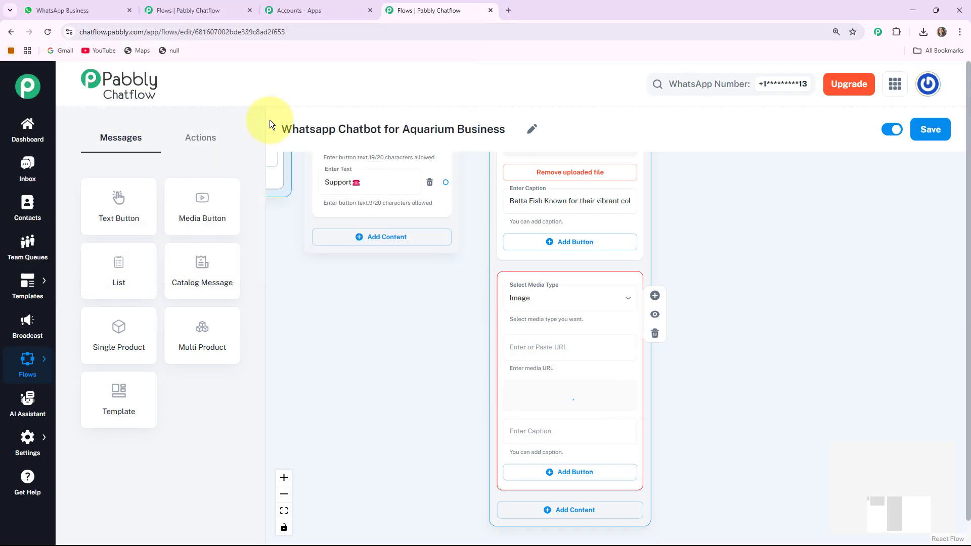
pyautogui.scroll(-3, 678, 368)
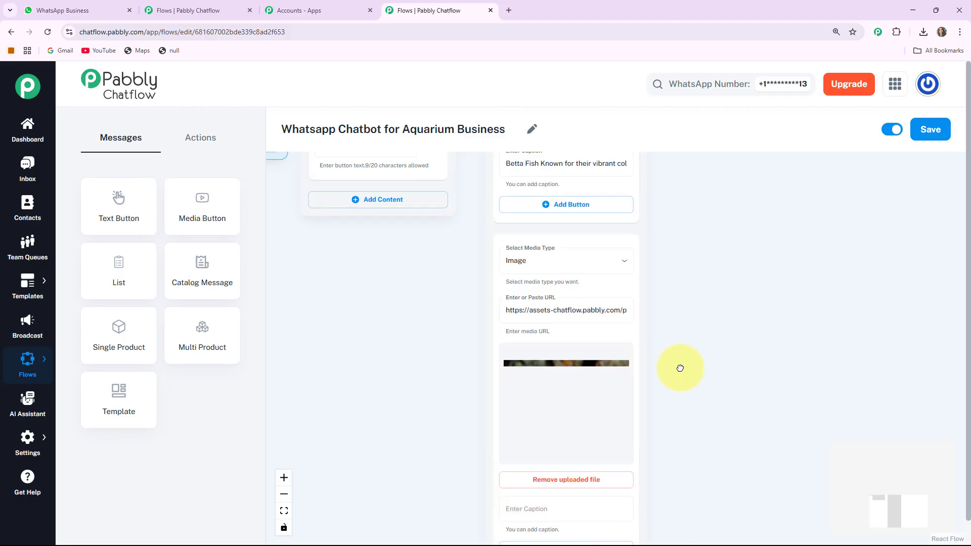
pyautogui.scroll(-2, 680, 395)
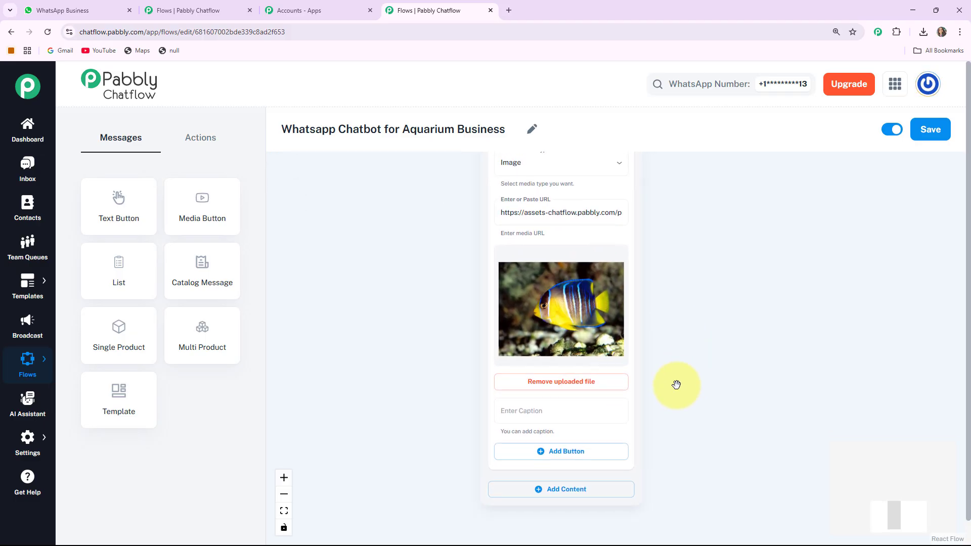
pyautogui.click(526, 412)
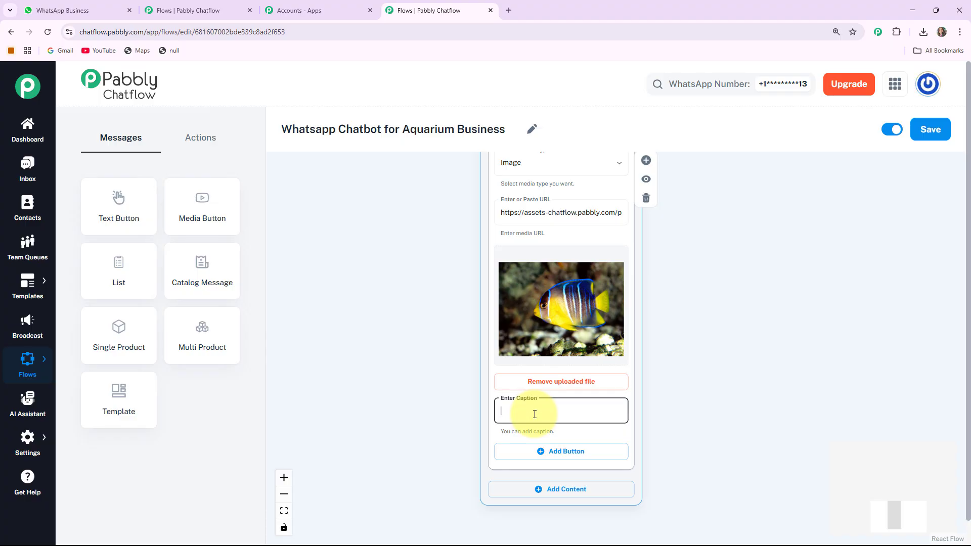
pyautogui.hotkey('ctrl', 'v')
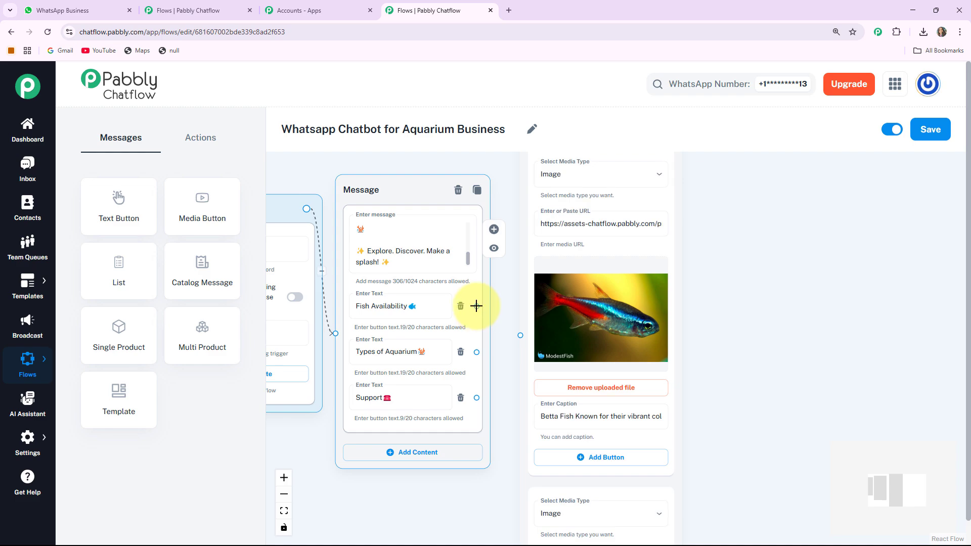
# Connect the Fish Availability button to the media node and move that node farther from the welcome message
pyautogui.moveTo(476, 306); pyautogui.dragTo(520, 335)
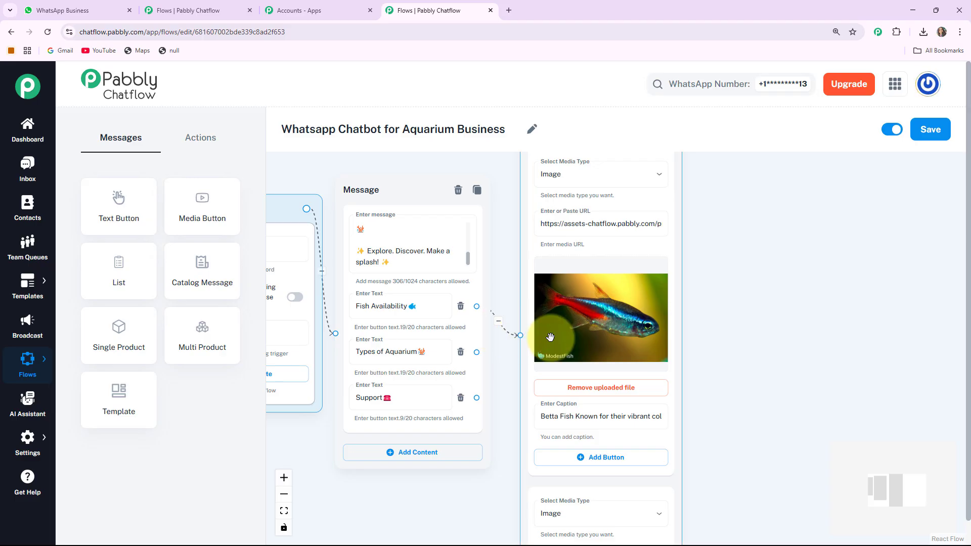
pyautogui.moveTo(793, 352); pyautogui.dragTo(827, 349)
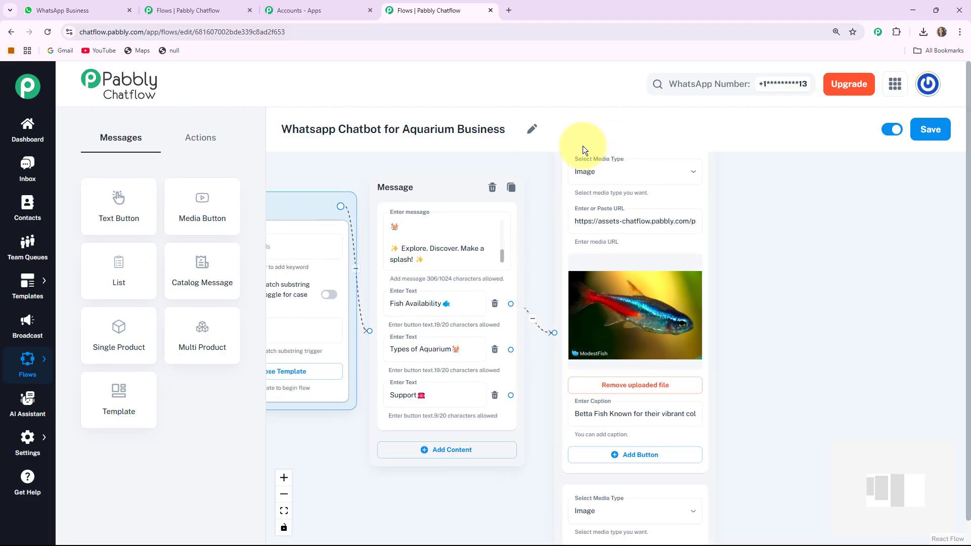
pyautogui.moveTo(615, 206); pyautogui.dragTo(840, 174)
# Add a Text Button node between the welcome and media nodes and paste the "Types of Aquariums" message into it
pyautogui.click(392, 349)
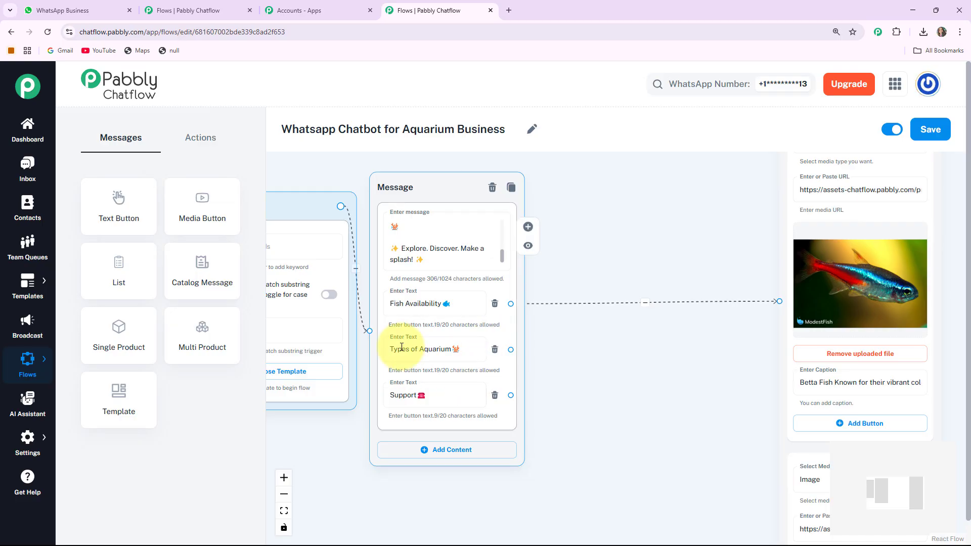
pyautogui.moveTo(109, 217); pyautogui.dragTo(614, 329)
pyautogui.click(633, 372)
pyautogui.click(653, 383)
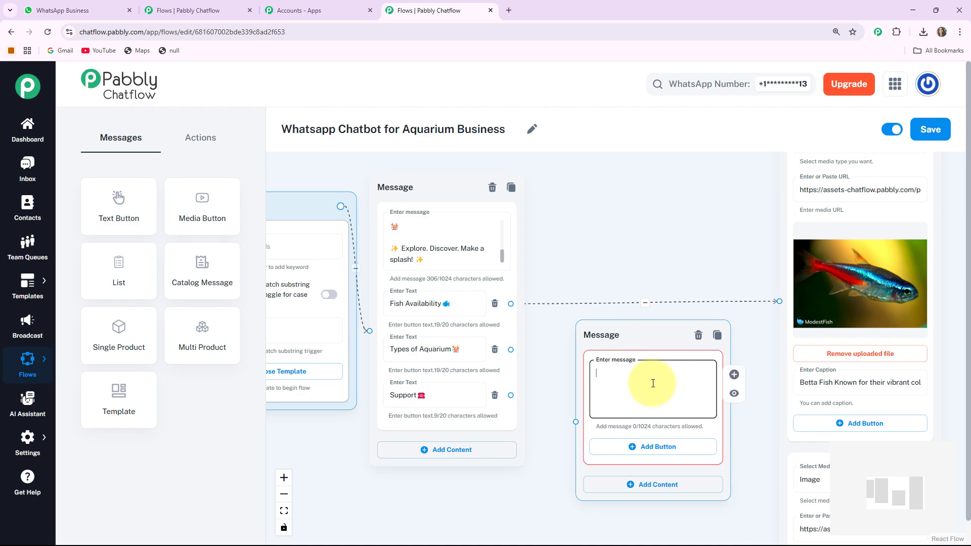
pyautogui.hotkey('ctrl', 'v')
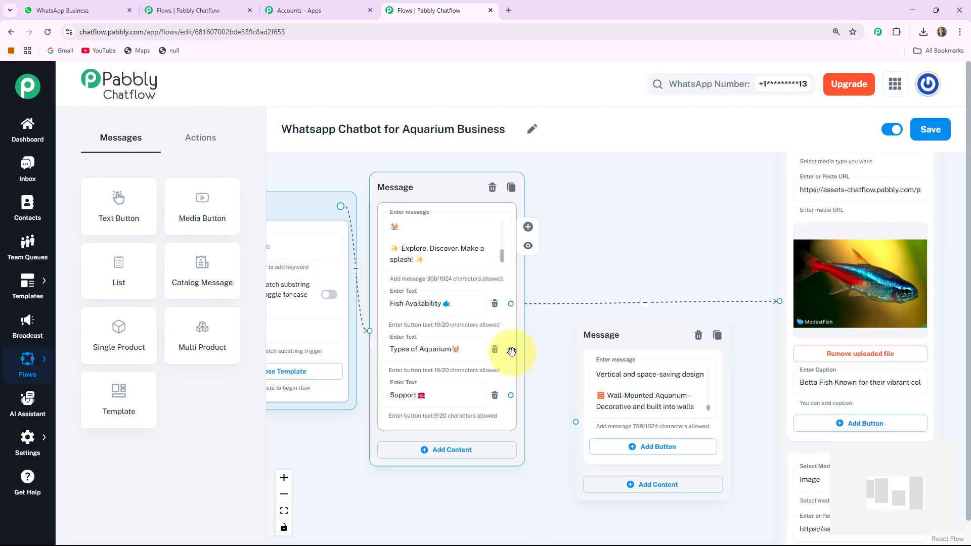
# Connect the welcome message's Types of Aquarium button to the new message node and check its text from the start
pyautogui.moveTo(511, 350); pyautogui.dragTo(535, 381)
pyautogui.moveTo(566, 418); pyautogui.dragTo(576, 422)
pyautogui.click(601, 388)
pyautogui.click(616, 379)
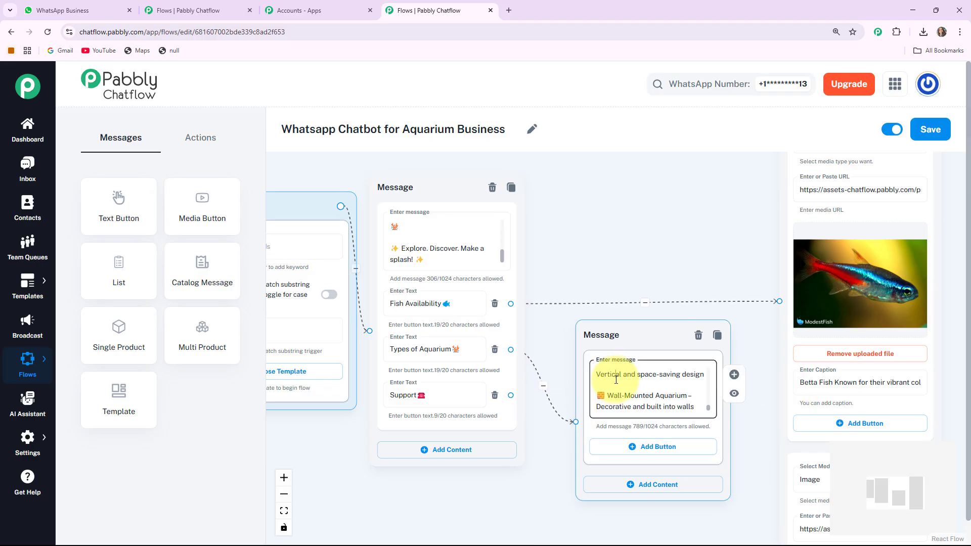
pyautogui.scroll(10, 616, 380)
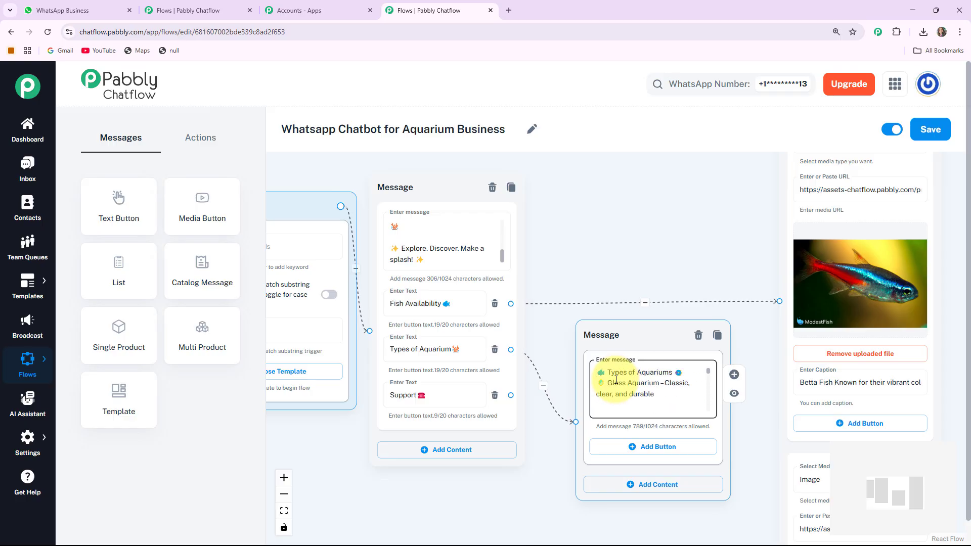
# Add a button labelled "Support☎️" to the Types of Aquariums message and move that node higher on the canvas
pyautogui.click(649, 447)
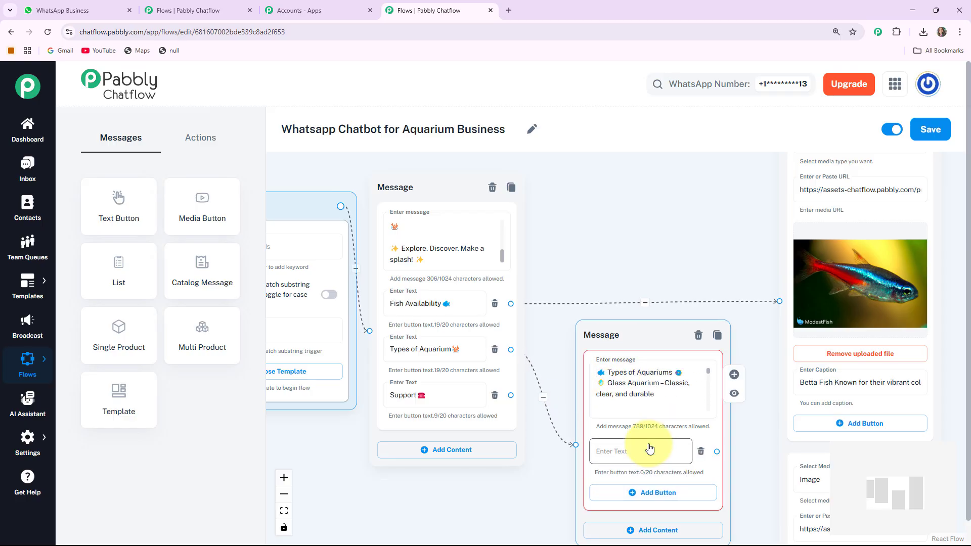
pyautogui.moveTo(639, 331); pyautogui.dragTo(633, 299)
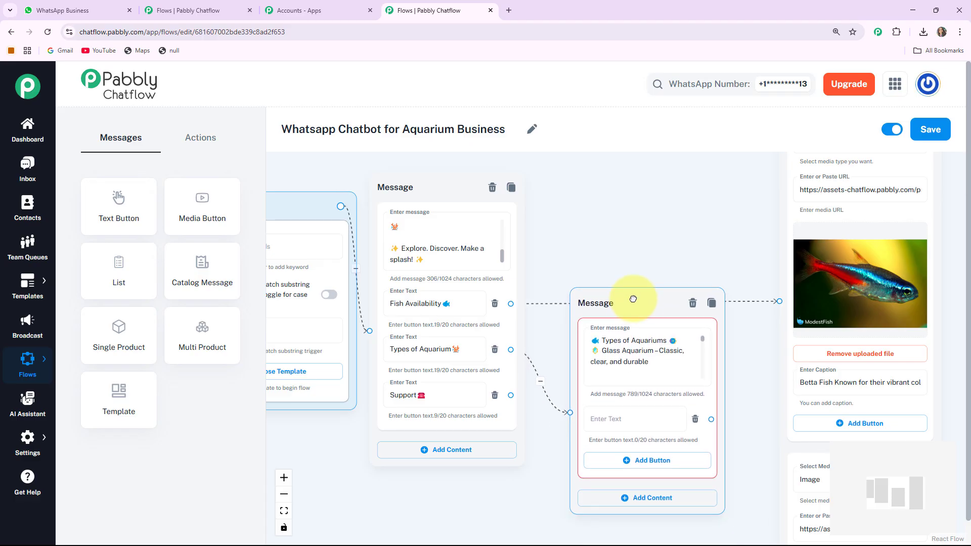
pyautogui.click(625, 419)
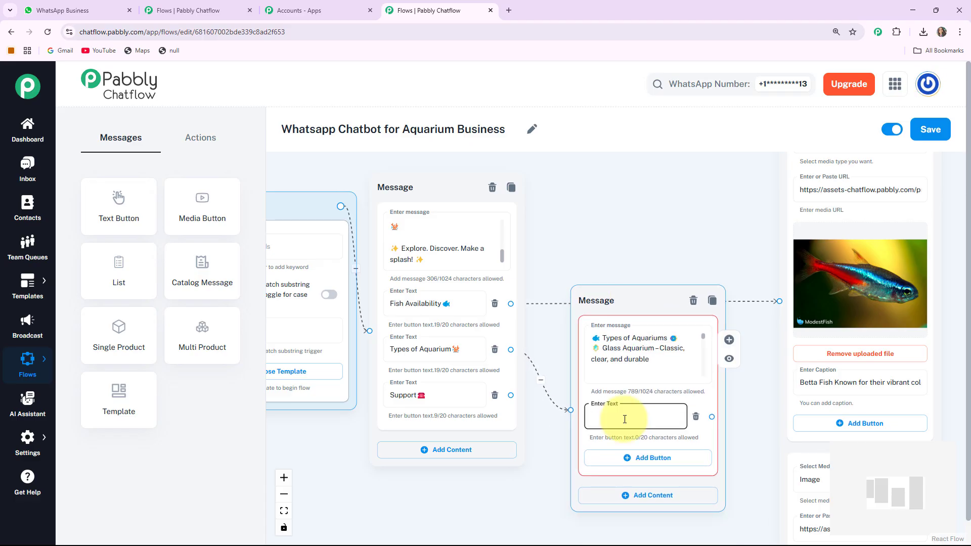
pyautogui.write('Support☎️')
pyautogui.moveTo(617, 299); pyautogui.dragTo(629, 174)
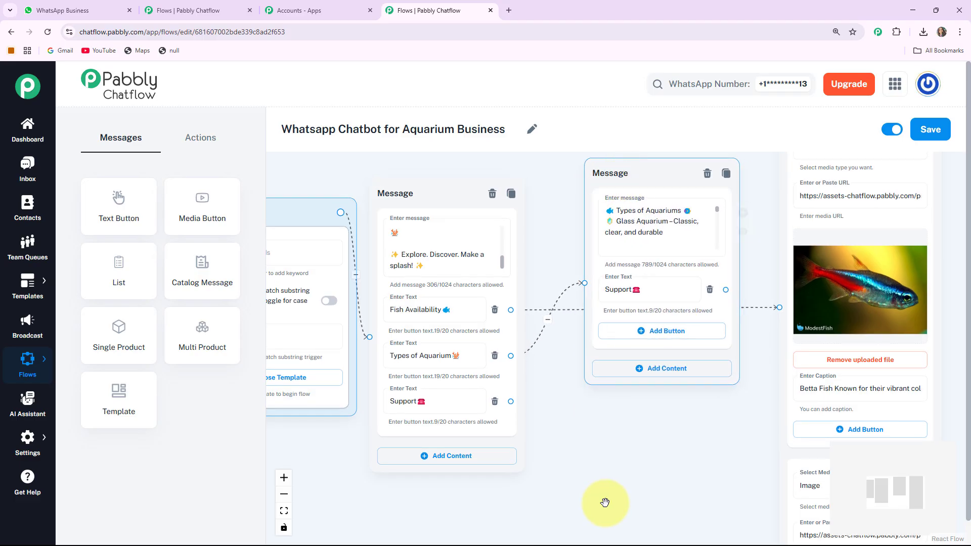
# Add a Text Button node below the Types of Aquariums node and paste the support contact details message into it
pyautogui.moveTo(586, 439); pyautogui.dragTo(540, 422)
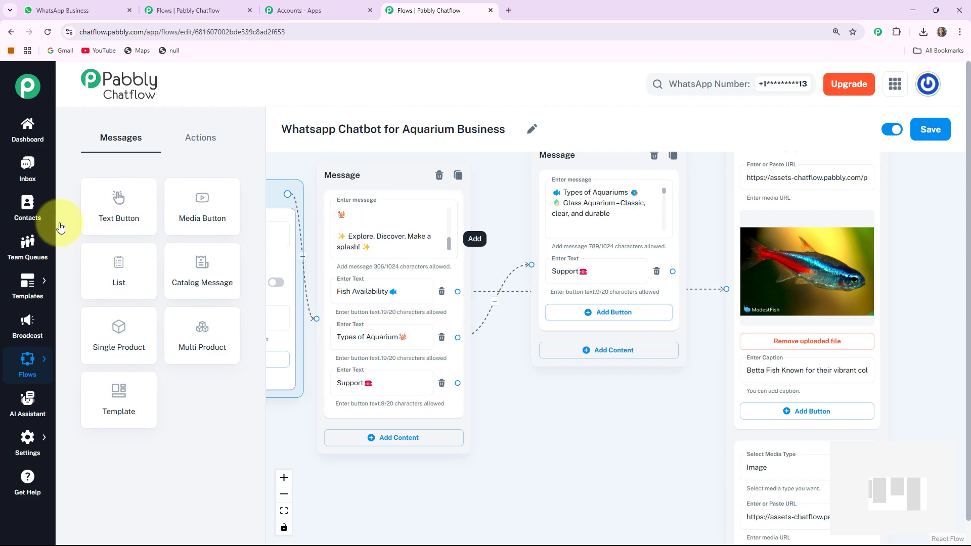
pyautogui.moveTo(137, 208); pyautogui.dragTo(273, 293)
pyautogui.moveTo(338, 307); pyautogui.dragTo(579, 389)
pyautogui.click(598, 432)
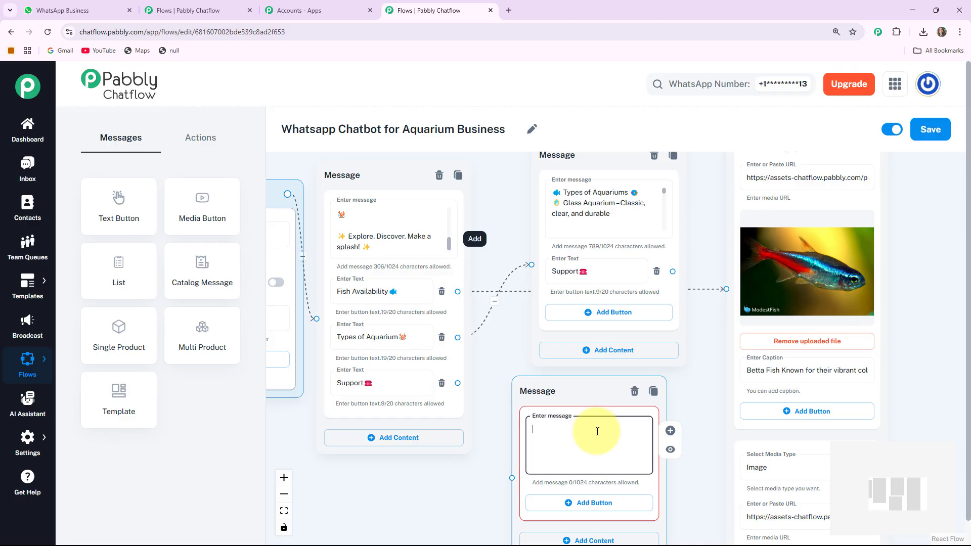
pyautogui.hotkey('ctrl', 'v')
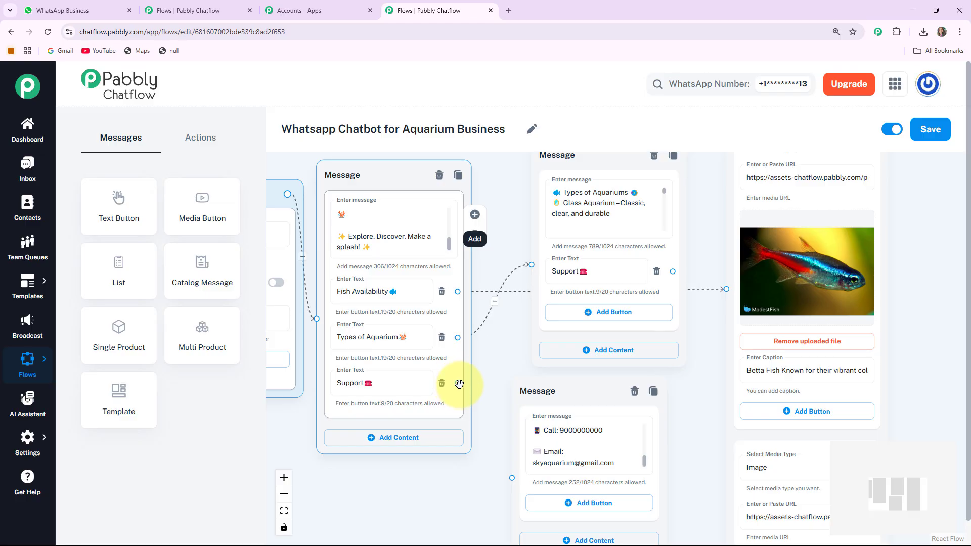
# Connect the welcome message's Support button to the contact details node and shift that node farther away
pyautogui.moveTo(458, 383); pyautogui.dragTo(509, 477)
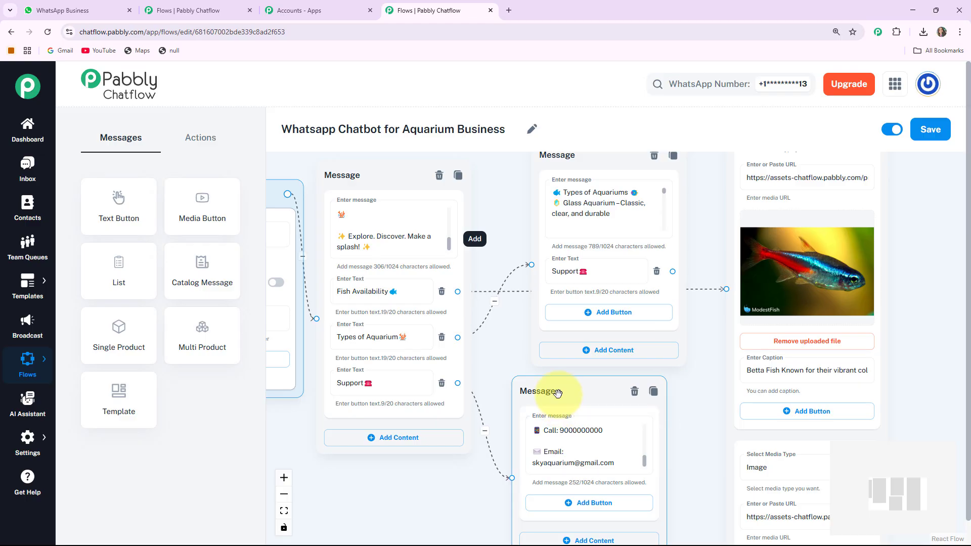
pyautogui.moveTo(559, 402); pyautogui.dragTo(612, 397)
pyautogui.moveTo(695, 319); pyautogui.dragTo(650, 310)
# Connect the Types of Aquariums message's Support button to the contact details node and align that node beneath it
pyautogui.click(536, 263)
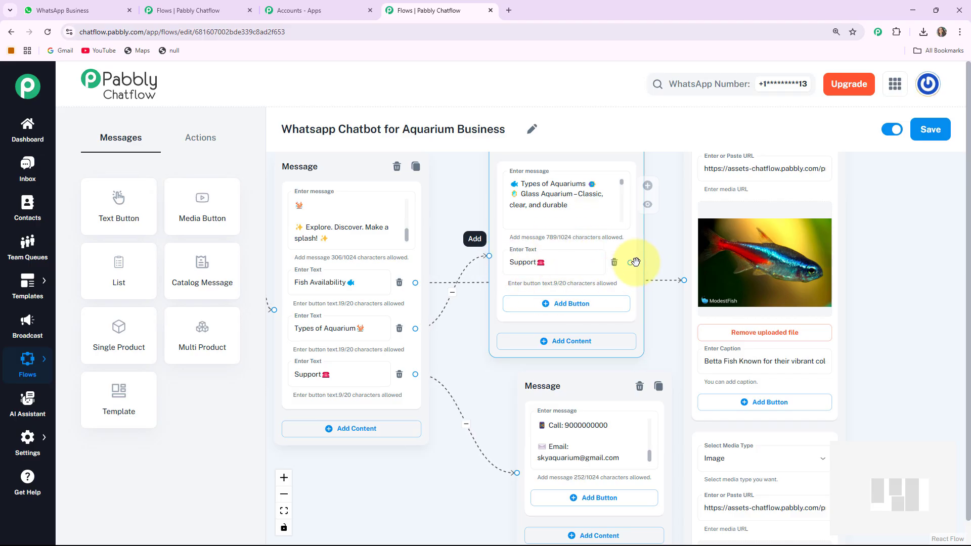
pyautogui.moveTo(656, 337); pyautogui.dragTo(610, 319)
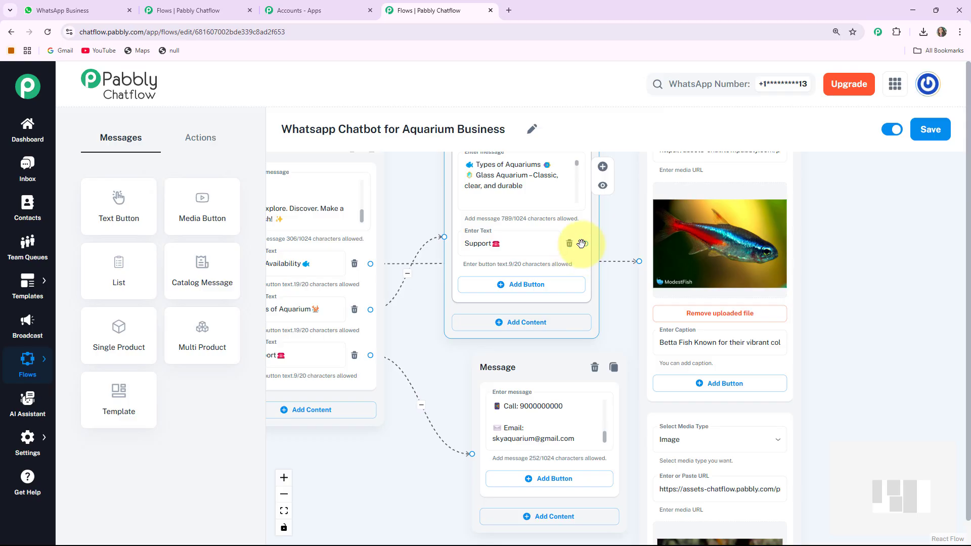
pyautogui.moveTo(585, 243); pyautogui.dragTo(471, 460)
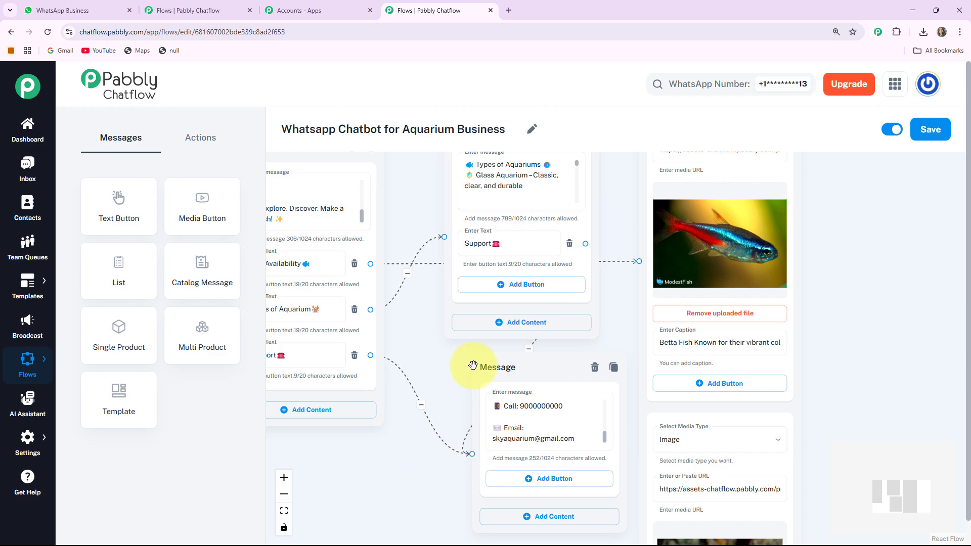
pyautogui.moveTo(511, 370); pyautogui.dragTo(476, 371)
# Fit the whole flow on the canvas and examine the nodes and their connections
pyautogui.click(283, 511)
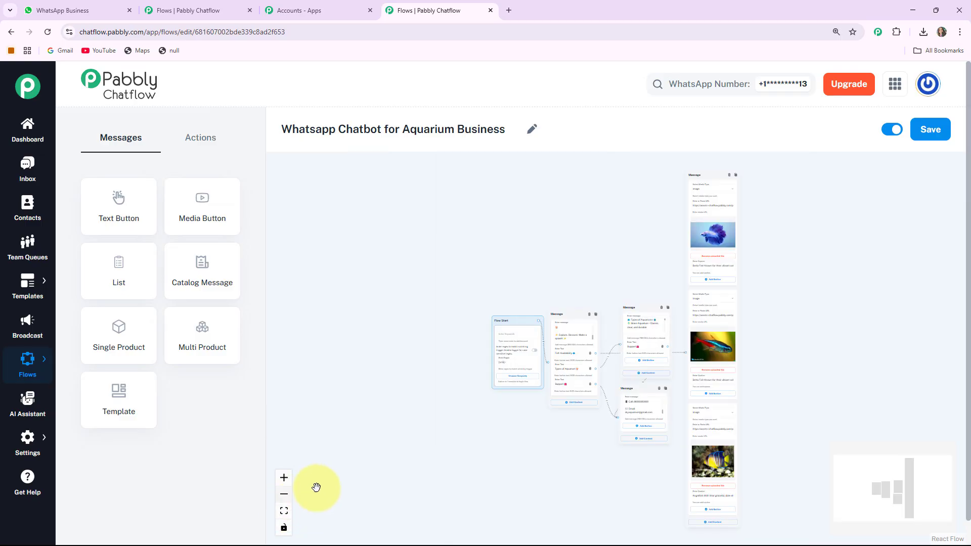
pyautogui.scroll(5, 616, 427)
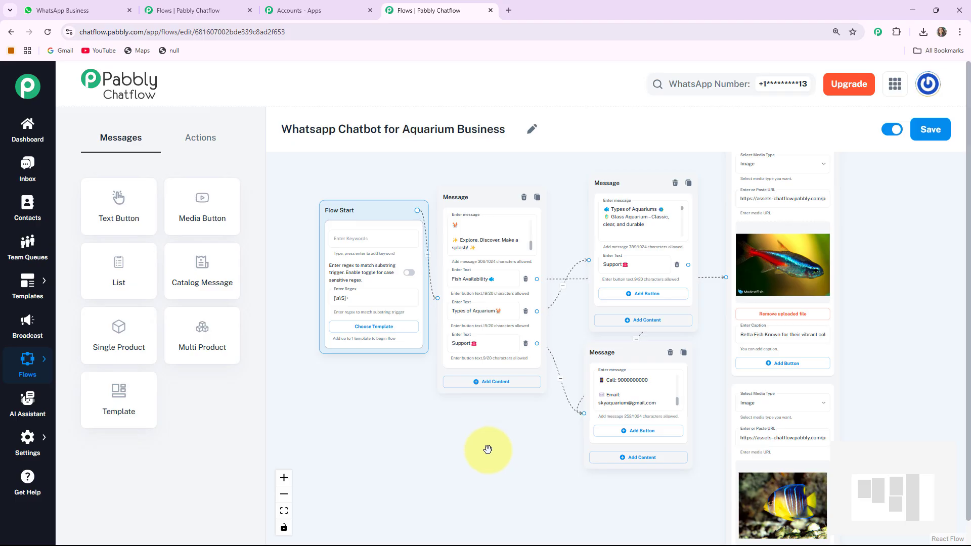
pyautogui.moveTo(487, 450); pyautogui.dragTo(472, 460)
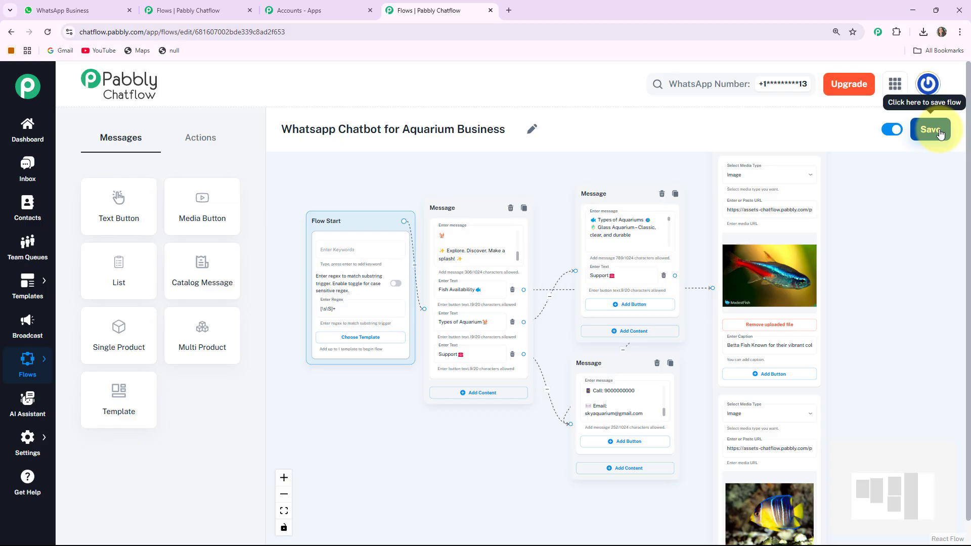
# Save the Whatsapp Chatbot for Aquarium Business flow
pyautogui.click(939, 132)
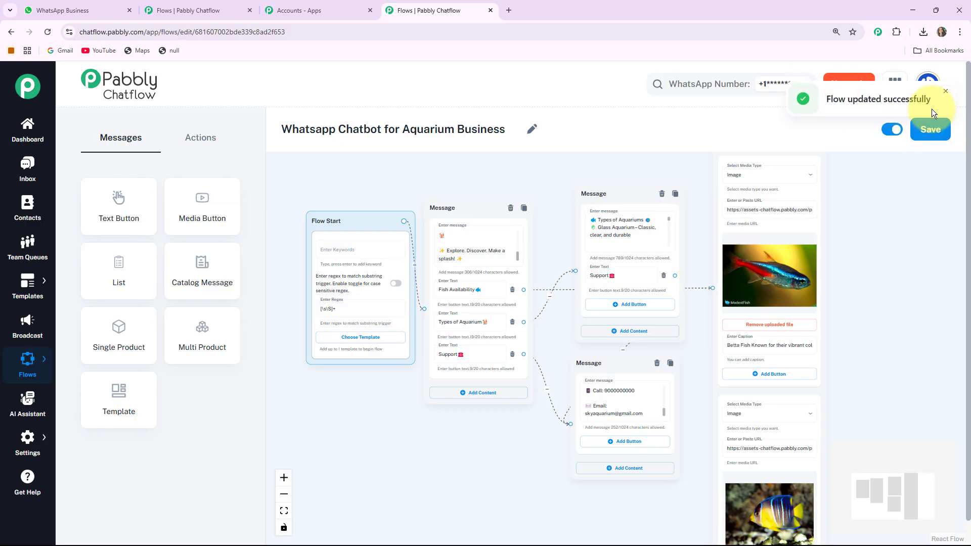
pyautogui.moveTo(875, 315); pyautogui.dragTo(863, 312)
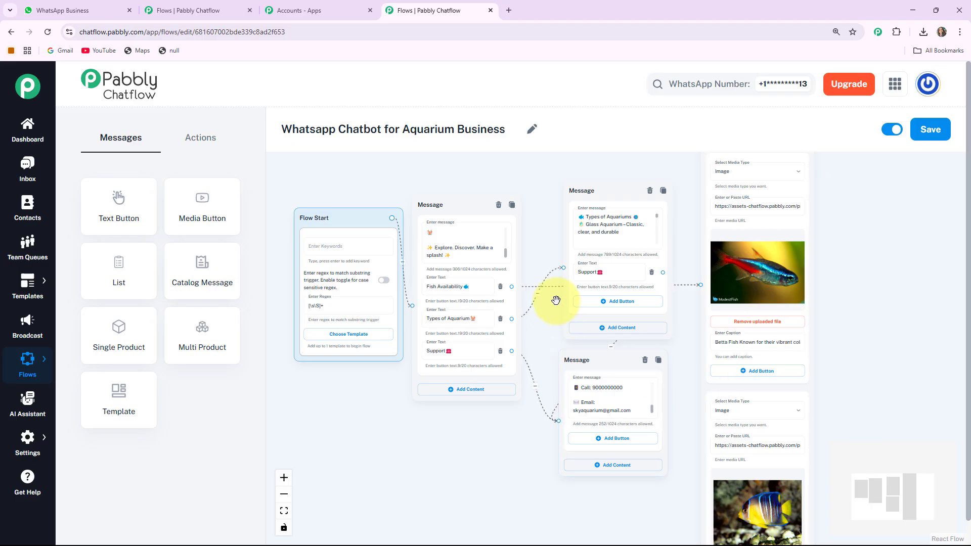
pyautogui.moveTo(863, 314); pyautogui.dragTo(864, 322)
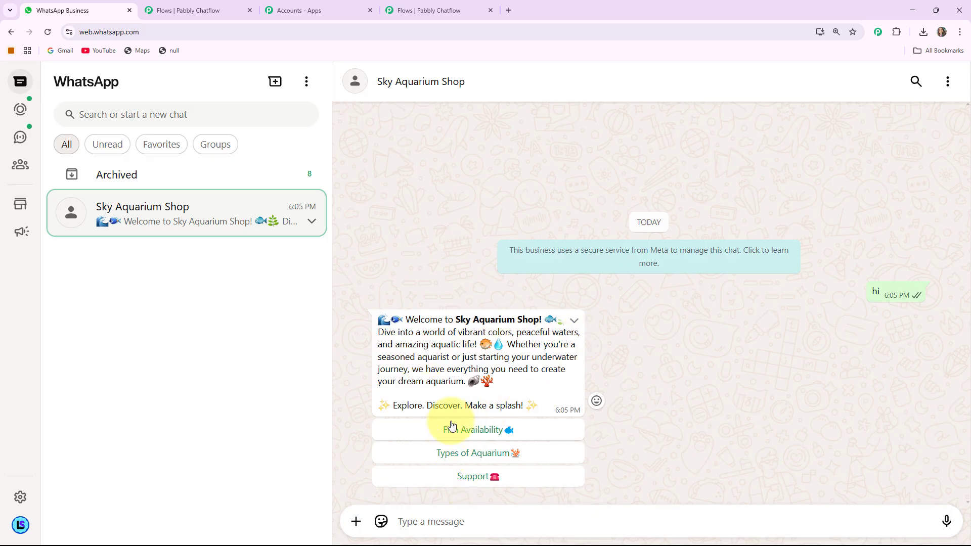
# Return to the flow editor and examine the welcome message's three buttons and their connections
pyautogui.click(432, 16)
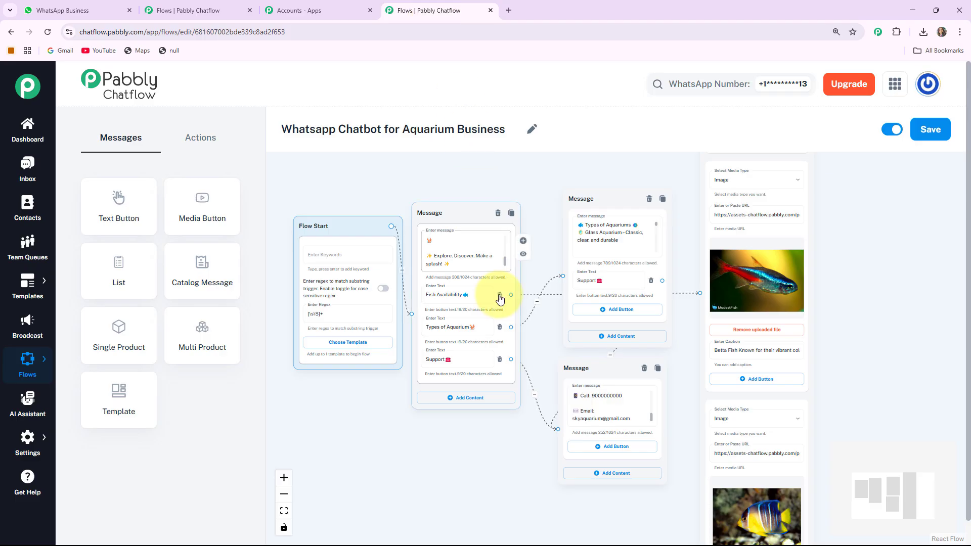
pyautogui.scroll(3, 499, 299)
pyautogui.click(414, 337)
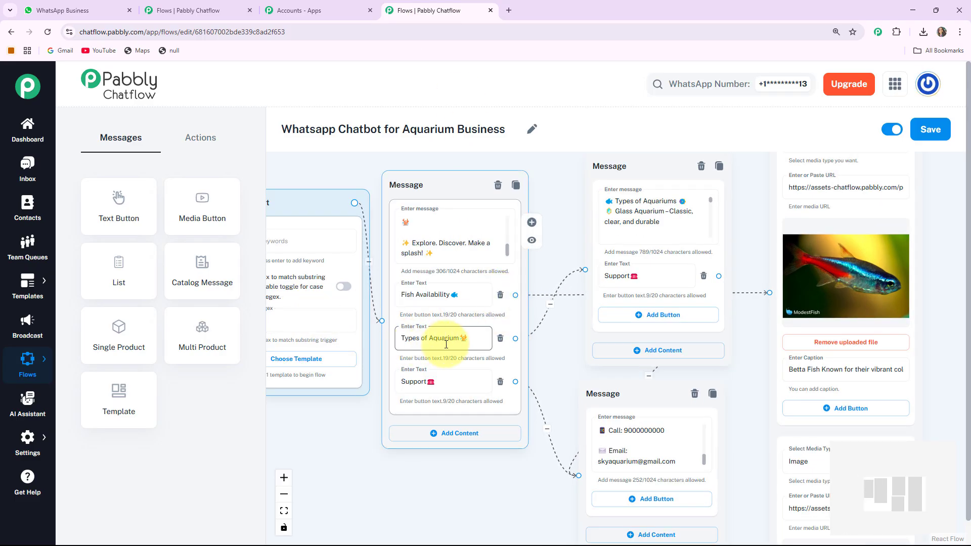
# Switch to the WhatsApp chat with Sky Aquarium Shop, choose the Fish Availability reply and review the fish images and captions sent back
pyautogui.click(71, 10)
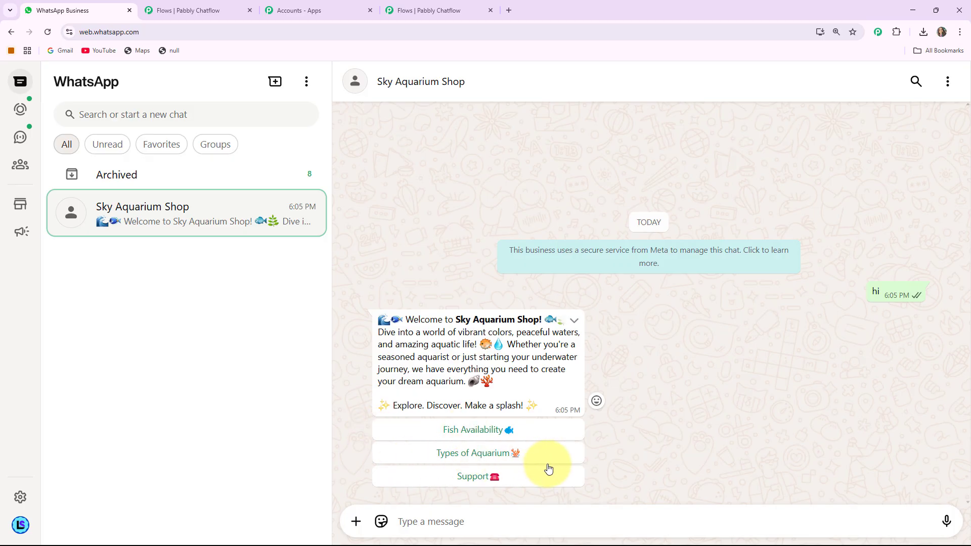
pyautogui.click(467, 430)
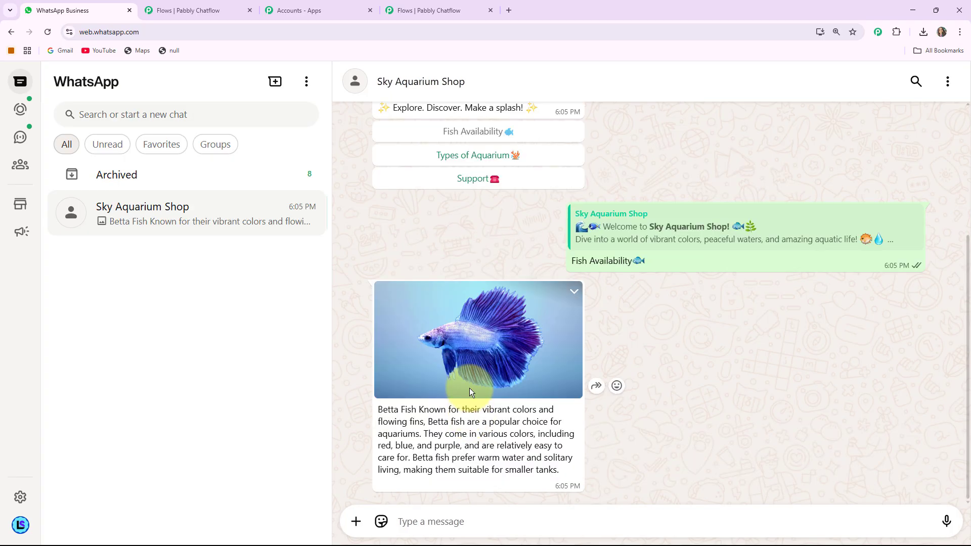
pyautogui.scroll(4, 594, 385)
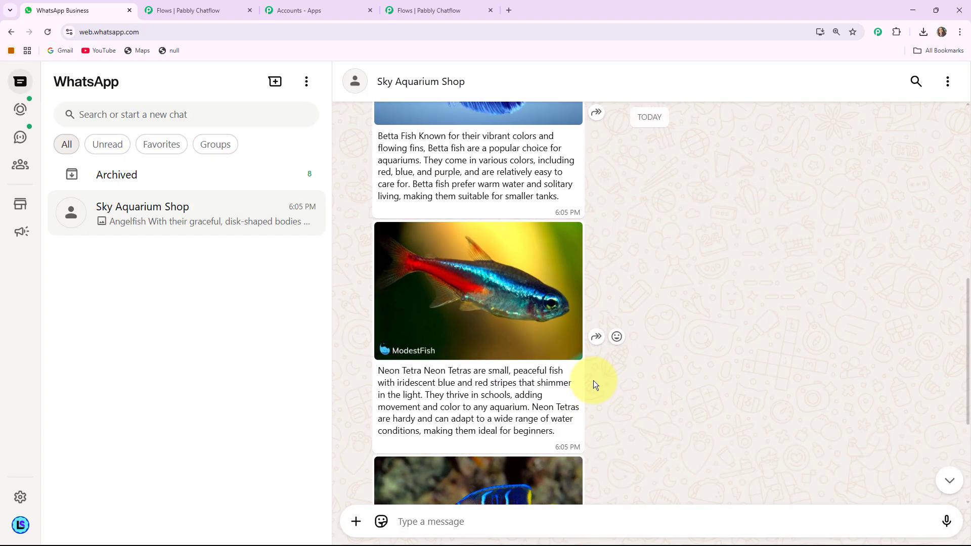
pyautogui.scroll(5, 593, 380)
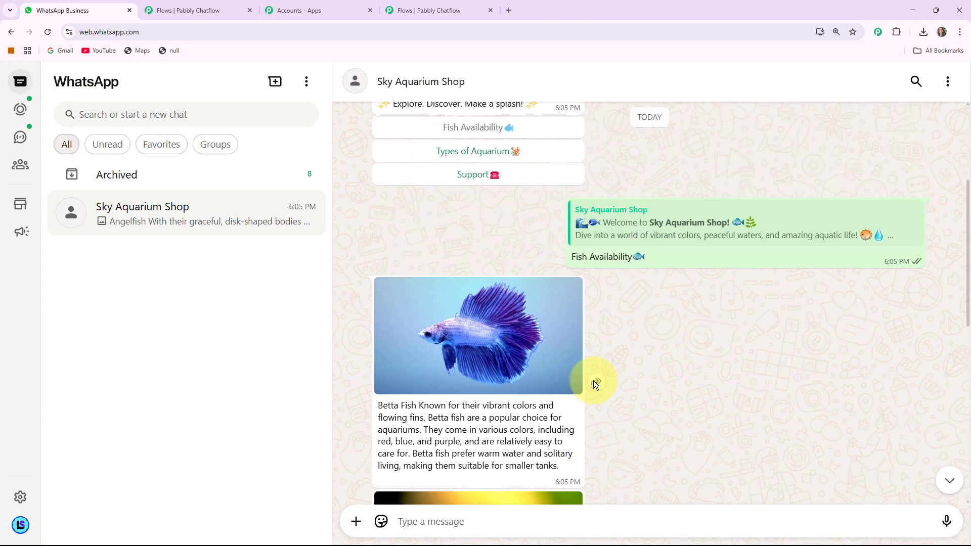
# Choose the Types of Aquarium reply in the welcome message and review the chatbot's answer along with the earlier fish messages
pyautogui.click(499, 152)
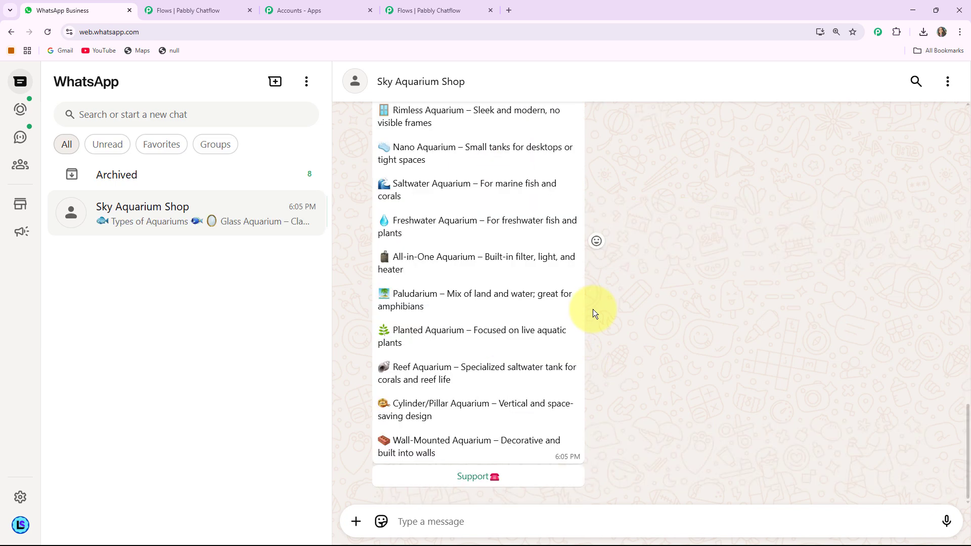
pyautogui.scroll(2, 593, 310)
pyautogui.scroll(-2, 594, 311)
pyautogui.scroll(10, 593, 309)
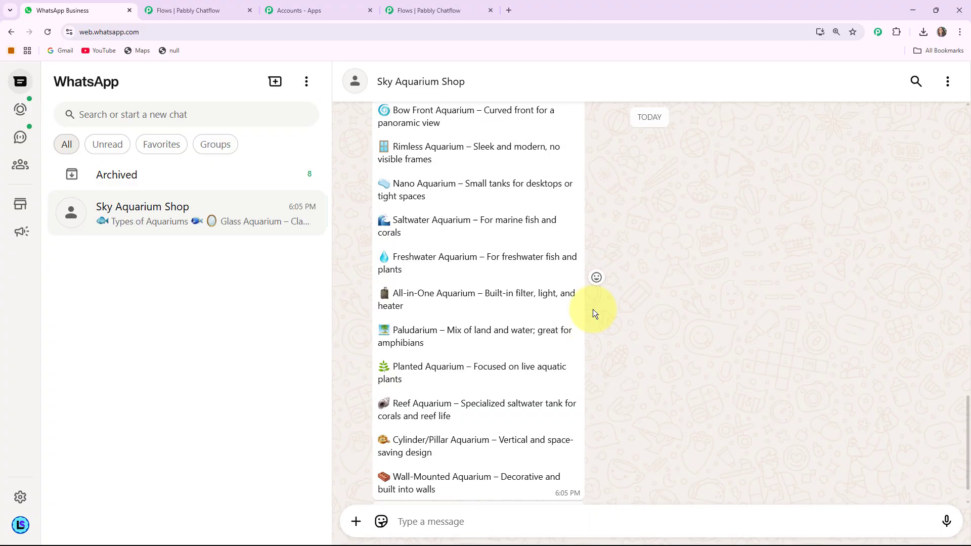
pyautogui.scroll(10, 594, 310)
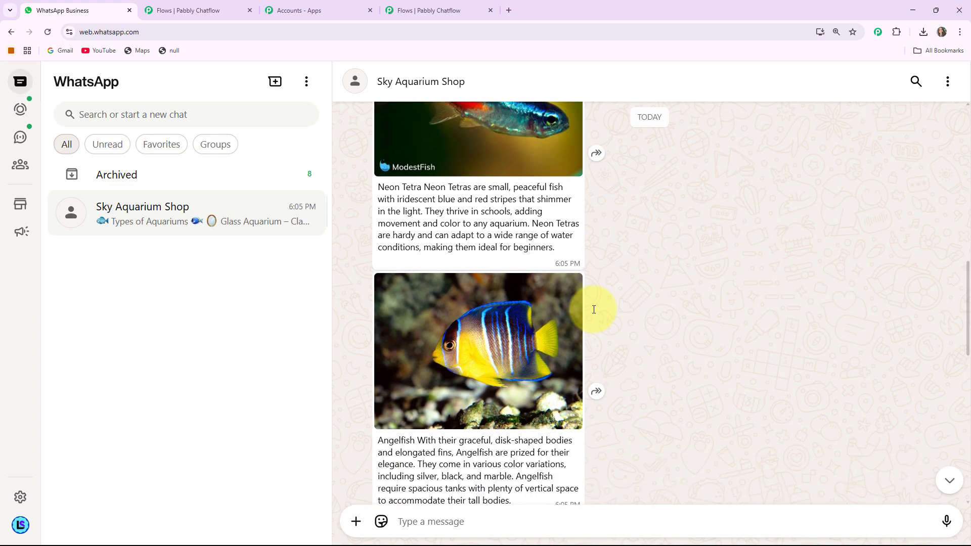
pyautogui.scroll(-15, 594, 312)
pyautogui.scroll(-2, 594, 313)
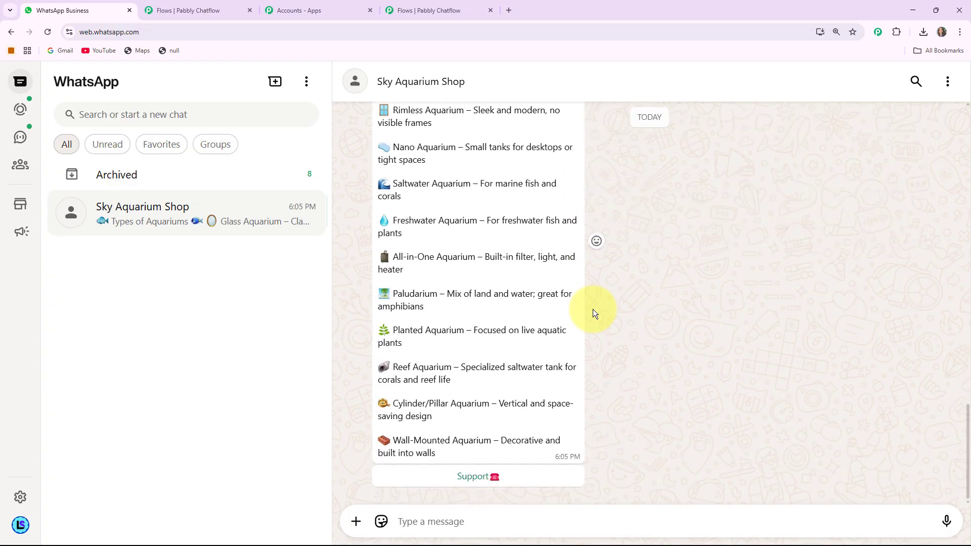
pyautogui.scroll(3, 593, 310)
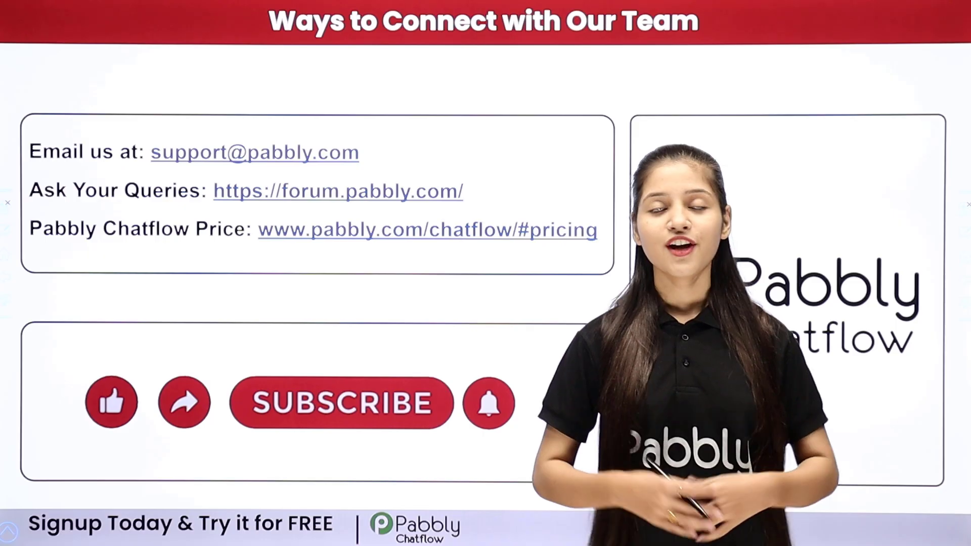